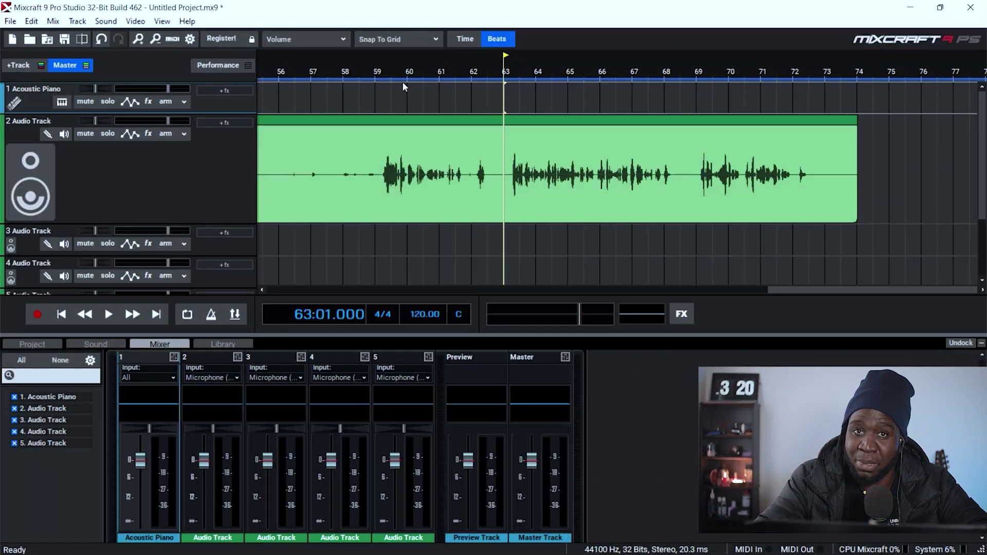
Step: Add the Acoustica 31 Band EQ with the Vocal - Male 2 preset to track 2 and audition the recording from measure 63
{"action": "key", "text": "space"}
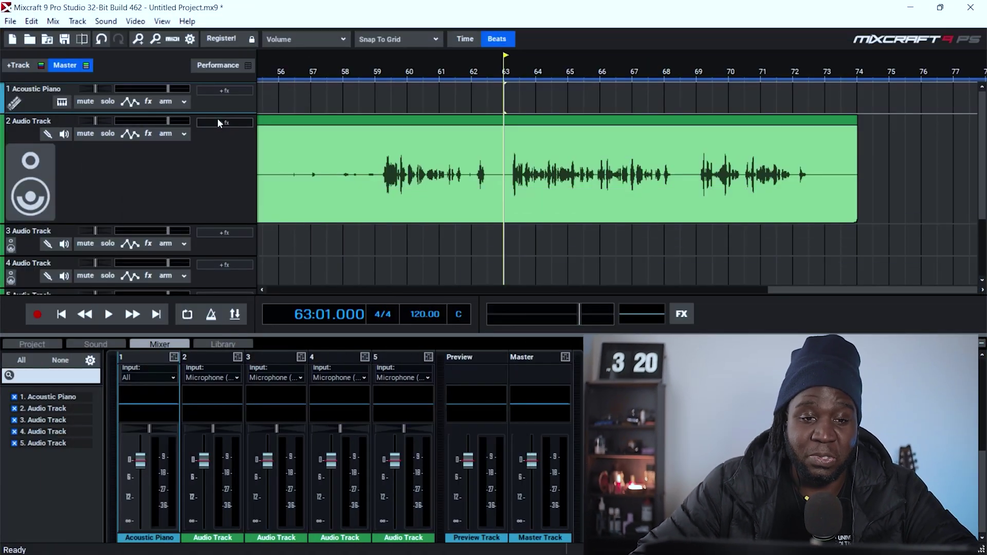
{"action": "left_click", "coordinate": [217, 118]}
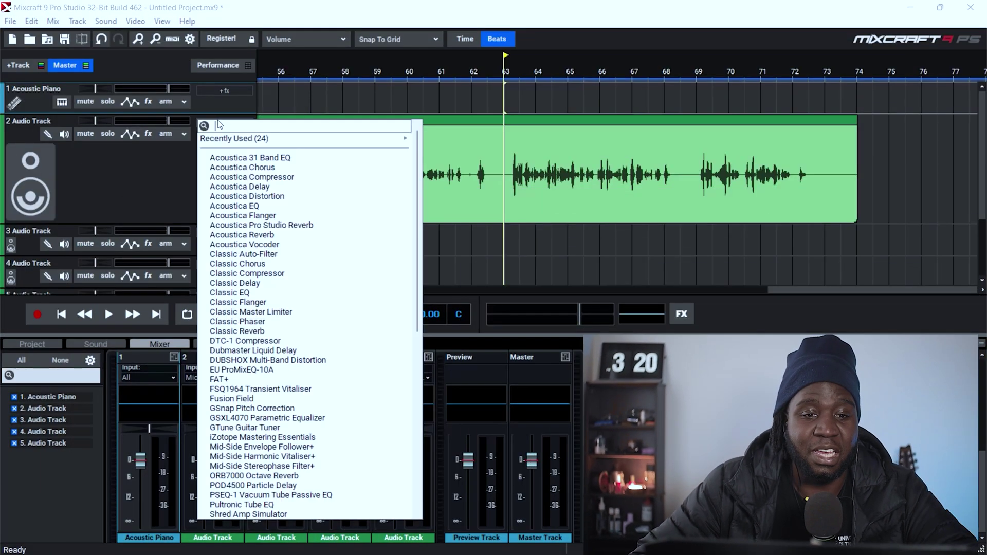
{"action": "left_click", "coordinate": [259, 158]}
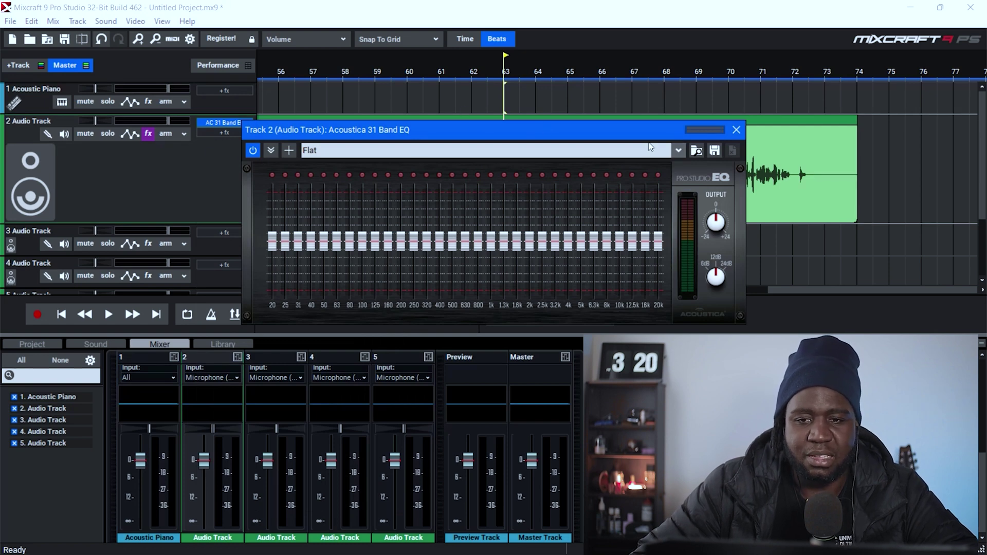
{"action": "left_click", "coordinate": [677, 150]}
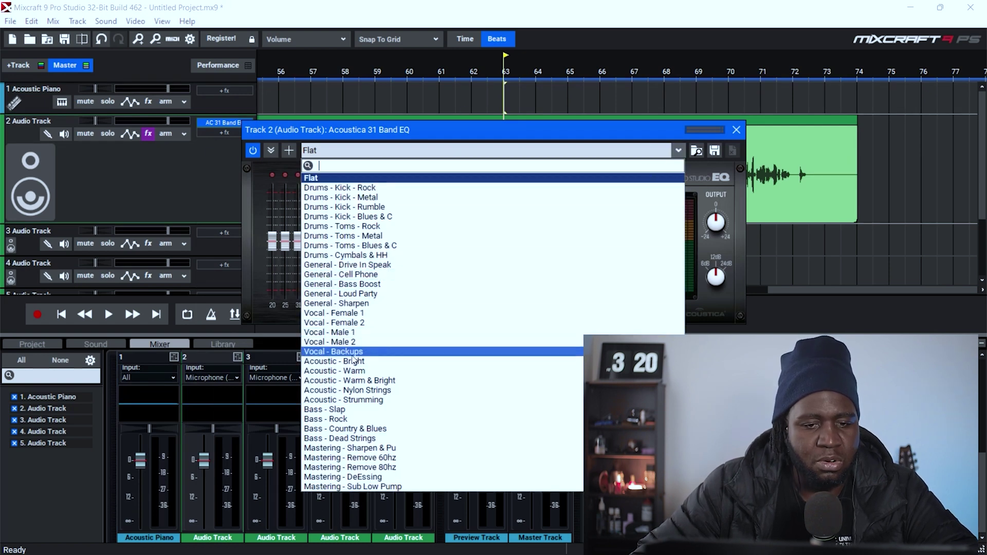
{"action": "left_click", "coordinate": [339, 342]}
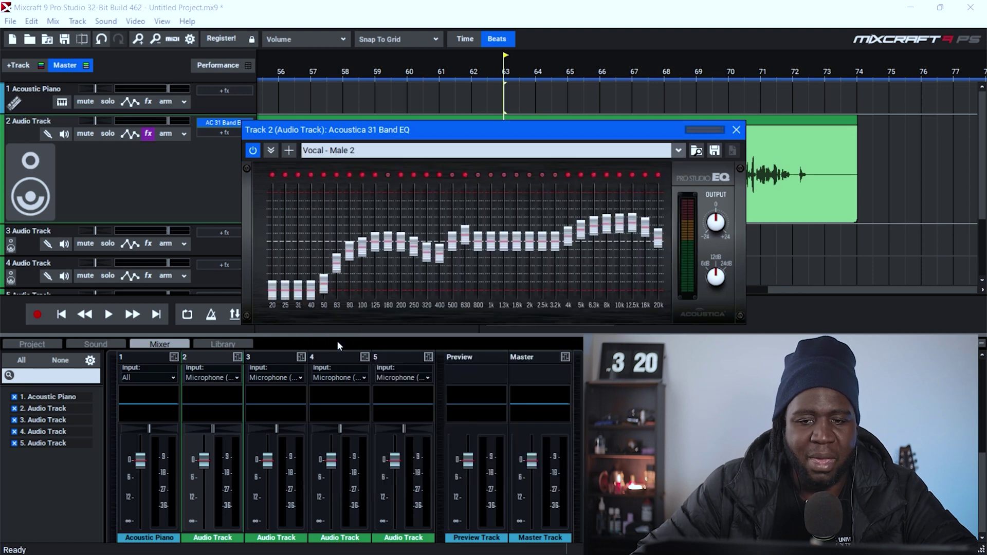
{"action": "left_click", "coordinate": [736, 130]}
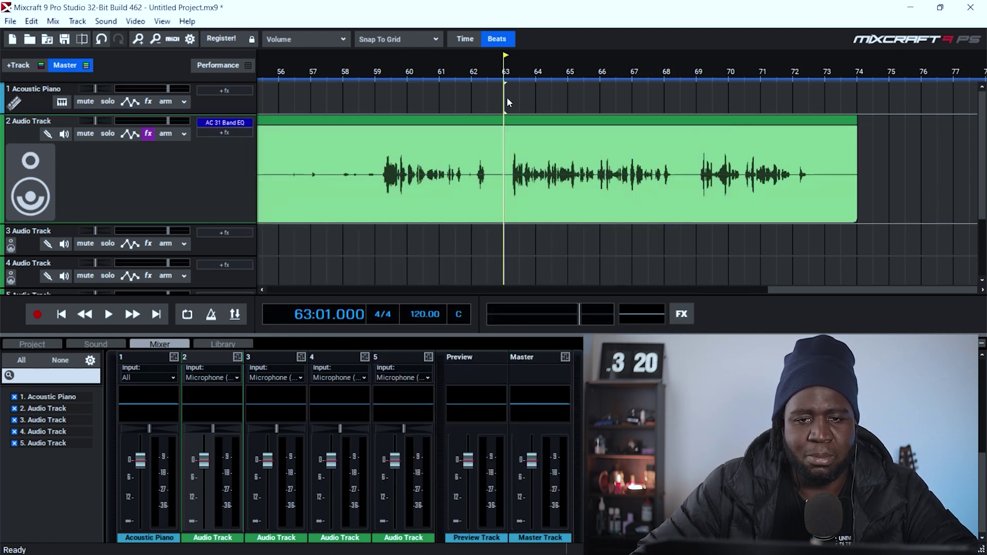
{"action": "key", "text": "space"}
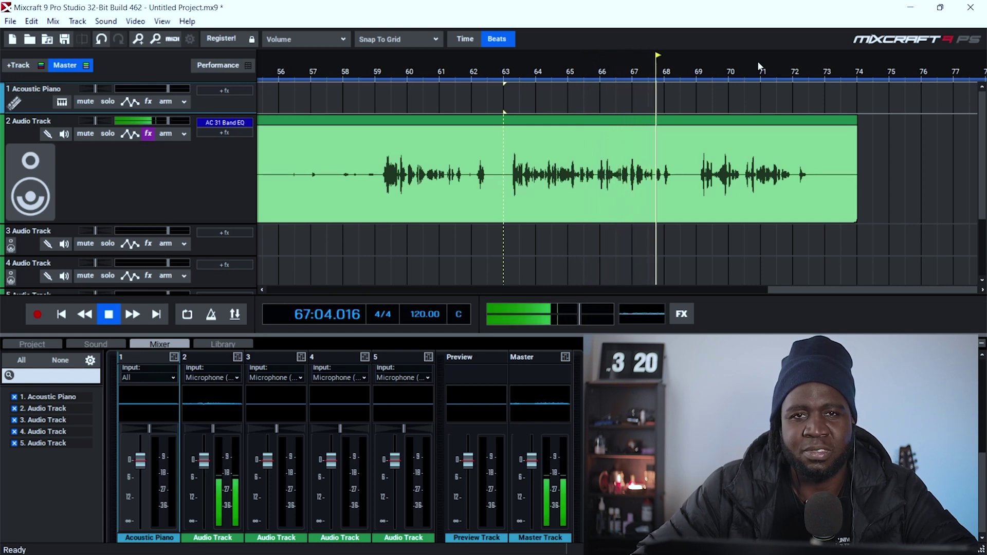
{"action": "key", "text": "space"}
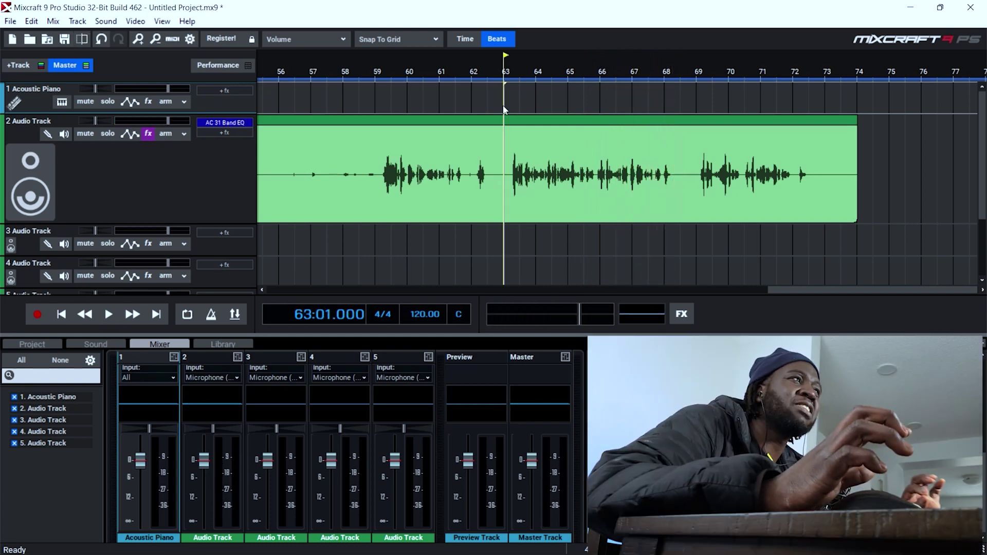
Step: Add the Acoustica Compressor to track 2 with the Vocal - Push to Front preset
{"action": "left_click", "coordinate": [221, 133]}
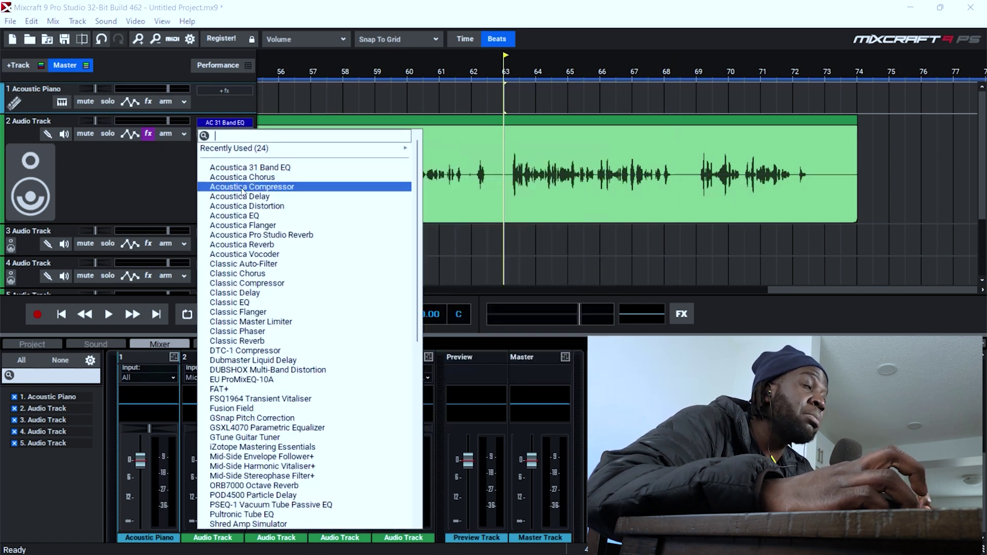
{"action": "left_click", "coordinate": [243, 188]}
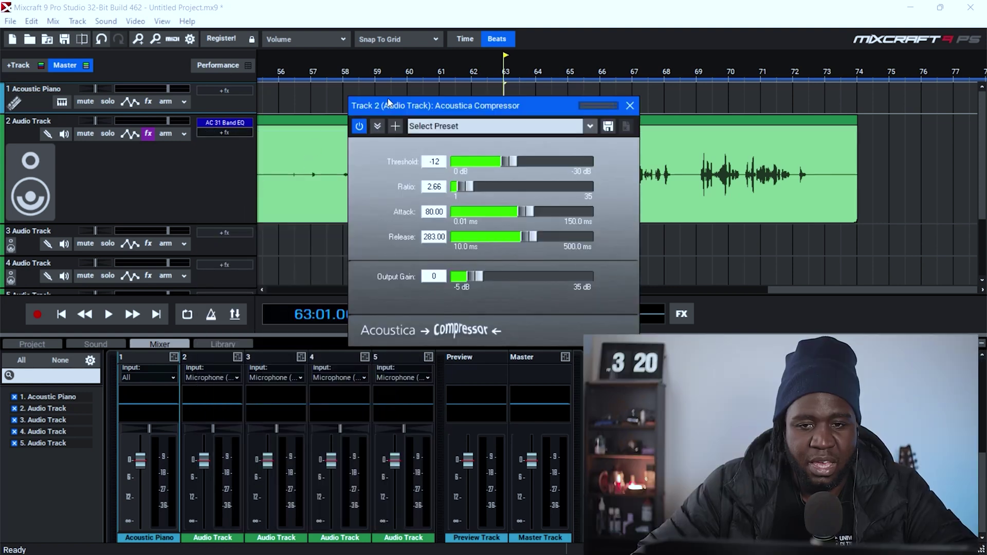
{"action": "left_click", "coordinate": [590, 127]}
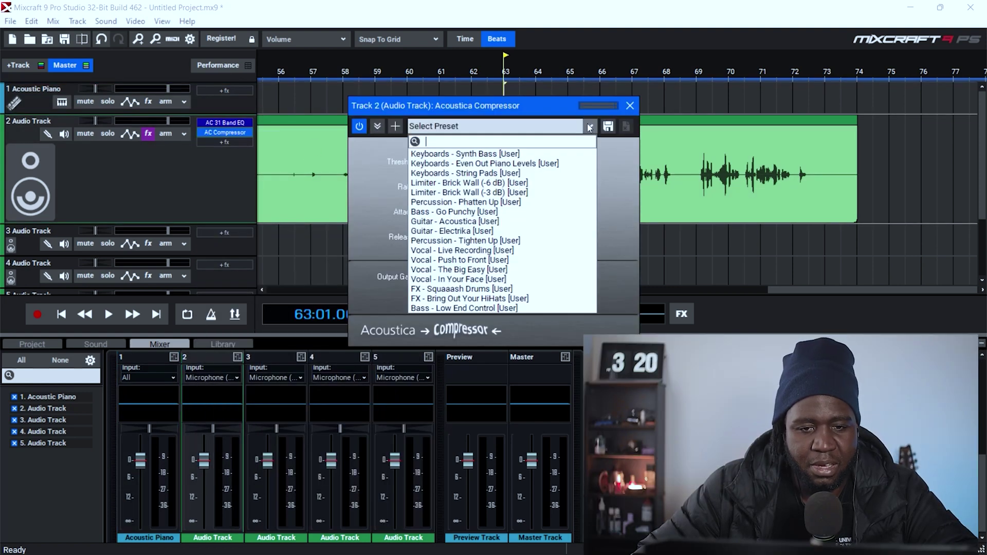
{"action": "left_click", "coordinate": [459, 260]}
{"action": "left_click", "coordinate": [630, 106]}
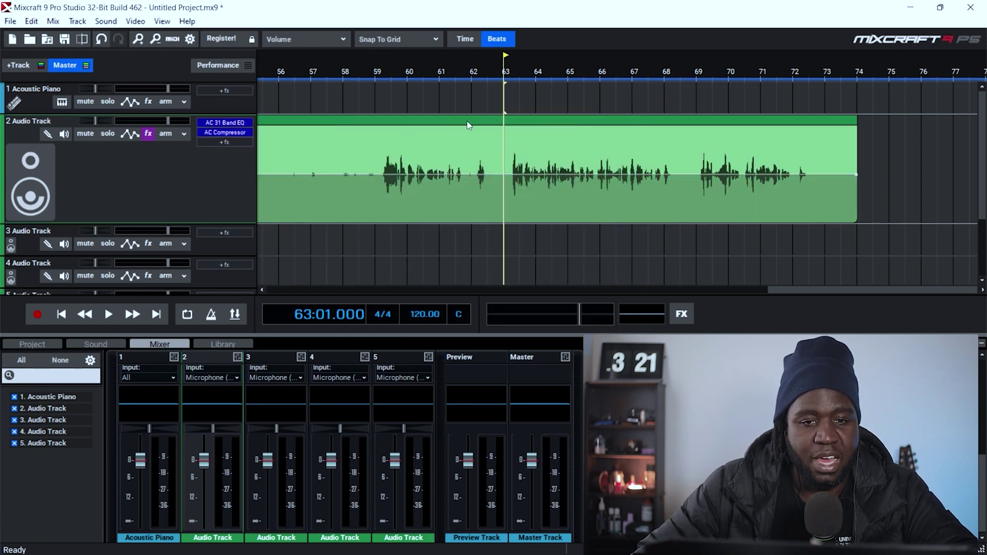
Step: Play the recording on track 2 from measure 63 to hear the compression
{"action": "left_click", "coordinate": [504, 108]}
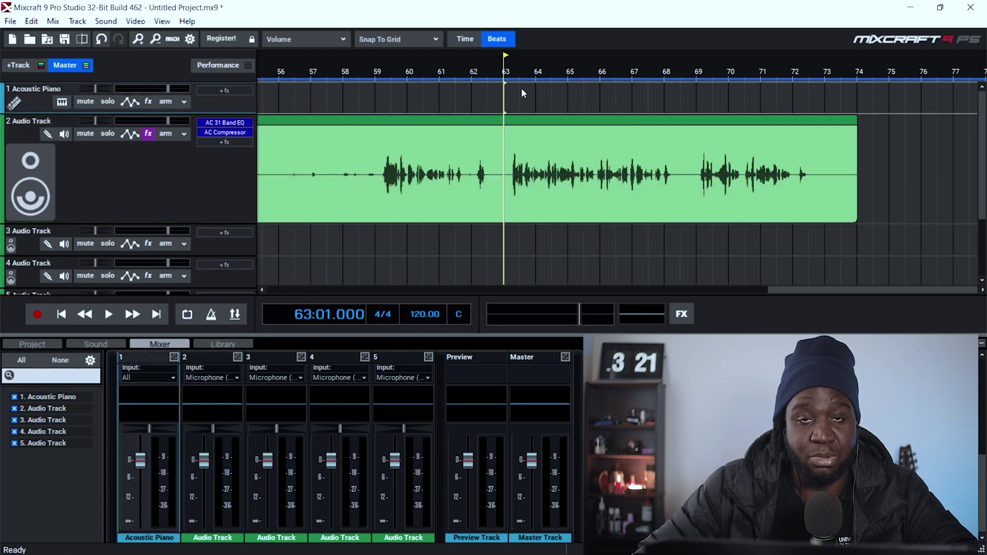
{"action": "key", "text": "space"}
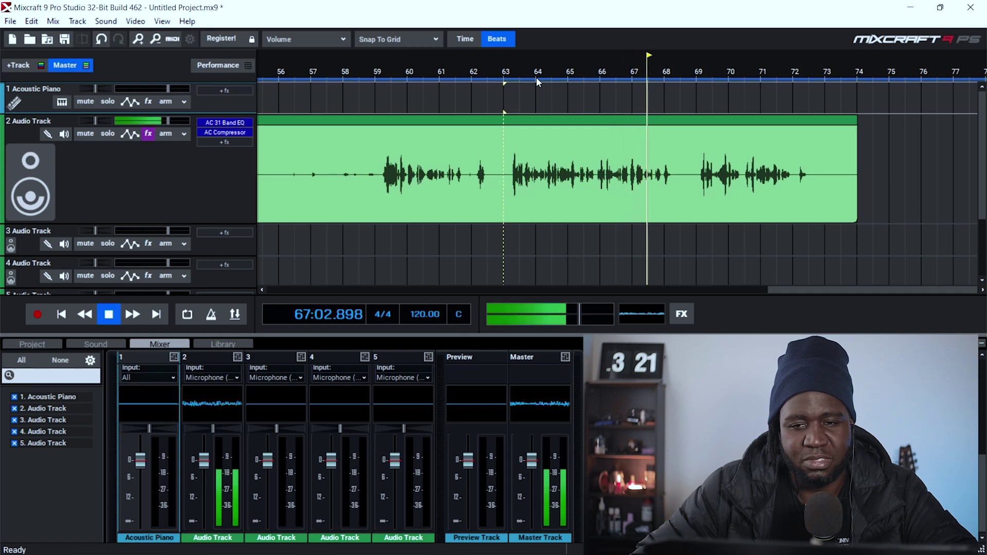
{"action": "key", "text": "space"}
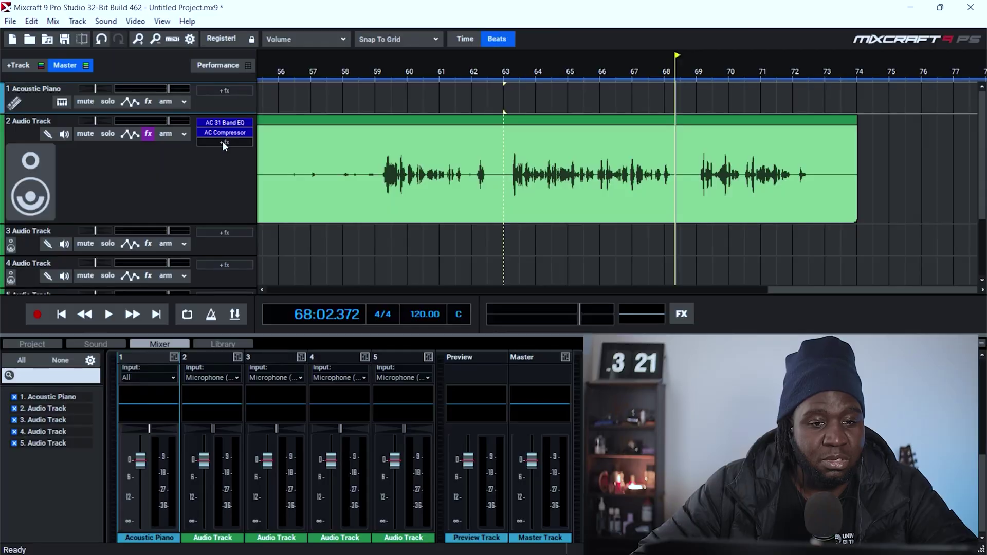
Step: Add the Classic EQ to track 2 and apply the Punchy Mix preset
{"action": "left_click", "coordinate": [225, 143]}
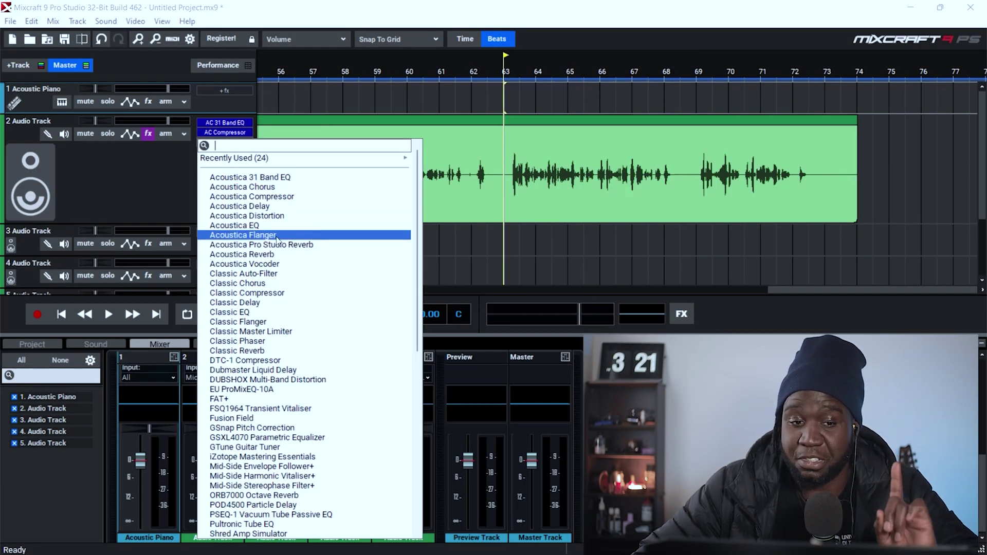
{"action": "left_click", "coordinate": [224, 313]}
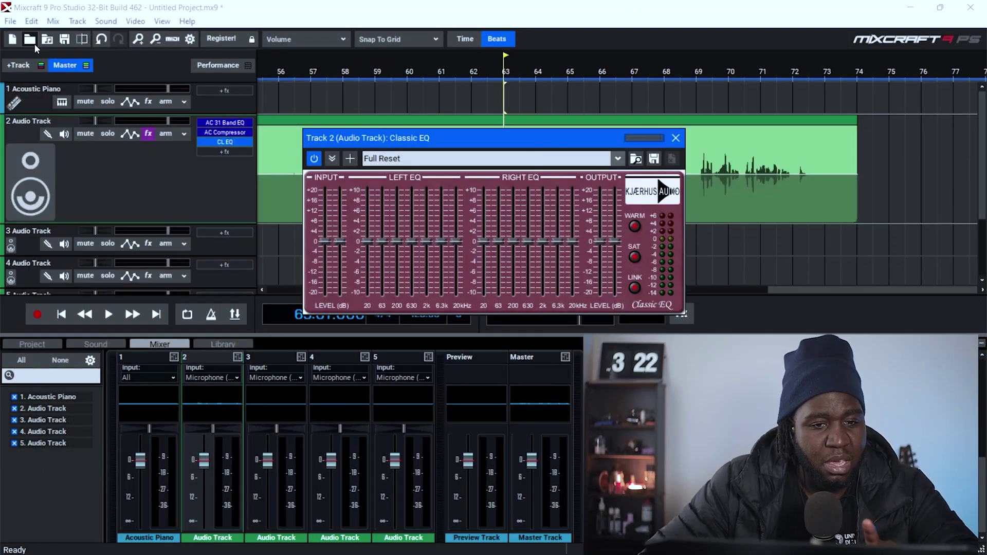
{"action": "left_click", "coordinate": [214, 145]}
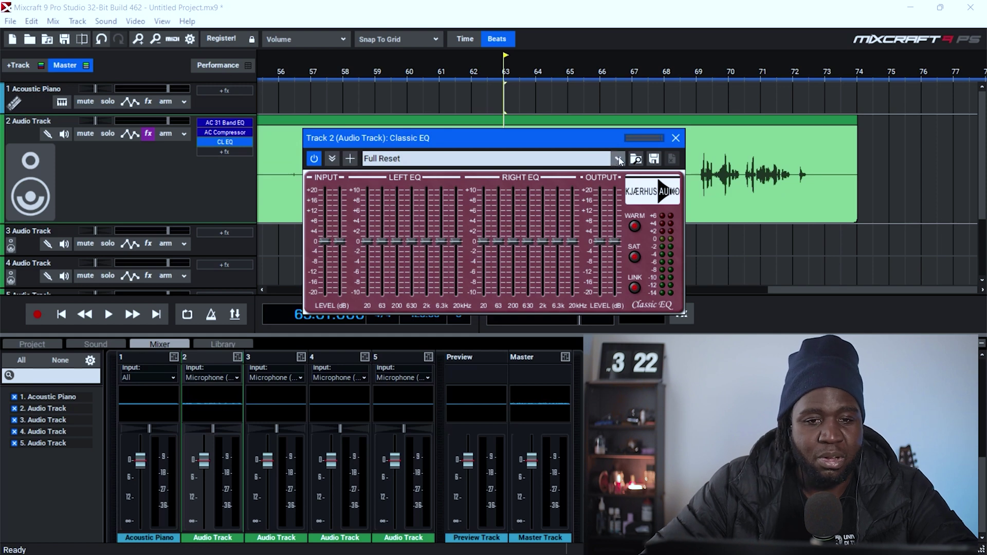
{"action": "left_click", "coordinate": [617, 160]}
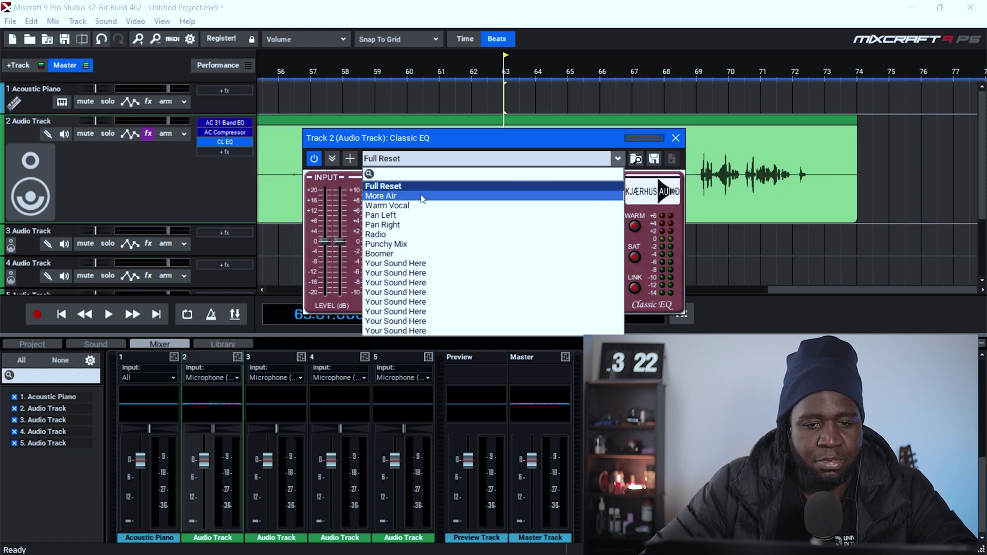
{"action": "left_click", "coordinate": [400, 244]}
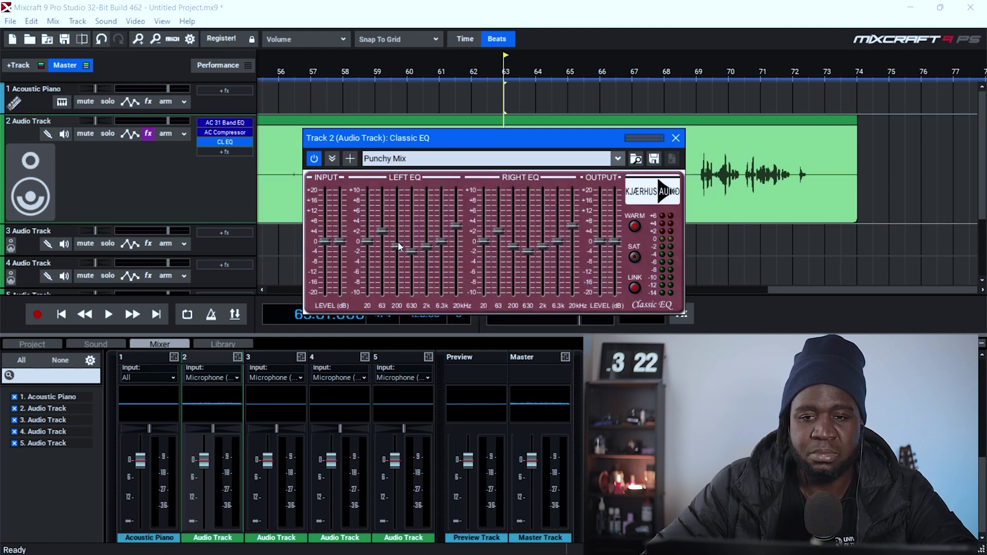
Step: Move the Classic EQ window clear of the waveform and play track 2 from measure 63 to hear the effect
{"action": "left_click_drag", "start_coordinate": [514, 138], "coordinate": [496, 256]}
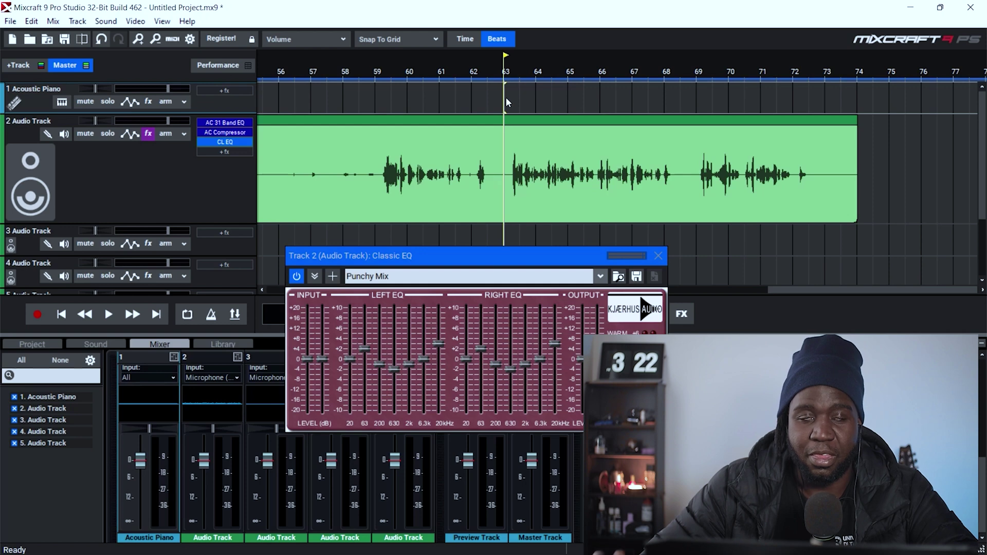
{"action": "key", "text": "space"}
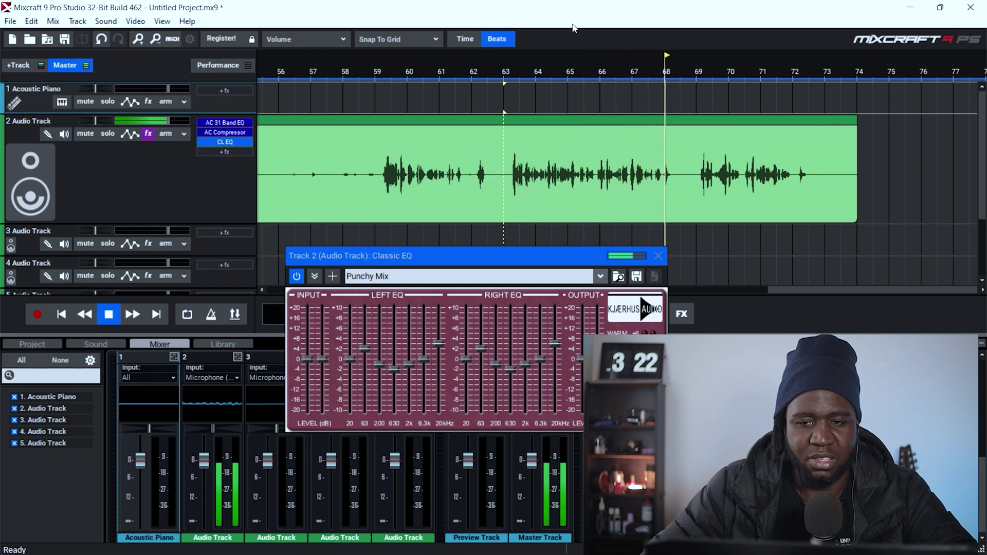
{"action": "key", "text": "space"}
Step: Open the 31 Band EQ settings of track 2 below the waveform and play the vocal again to review the equalization
{"action": "left_click_drag", "start_coordinate": [467, 260], "coordinate": [457, 222]}
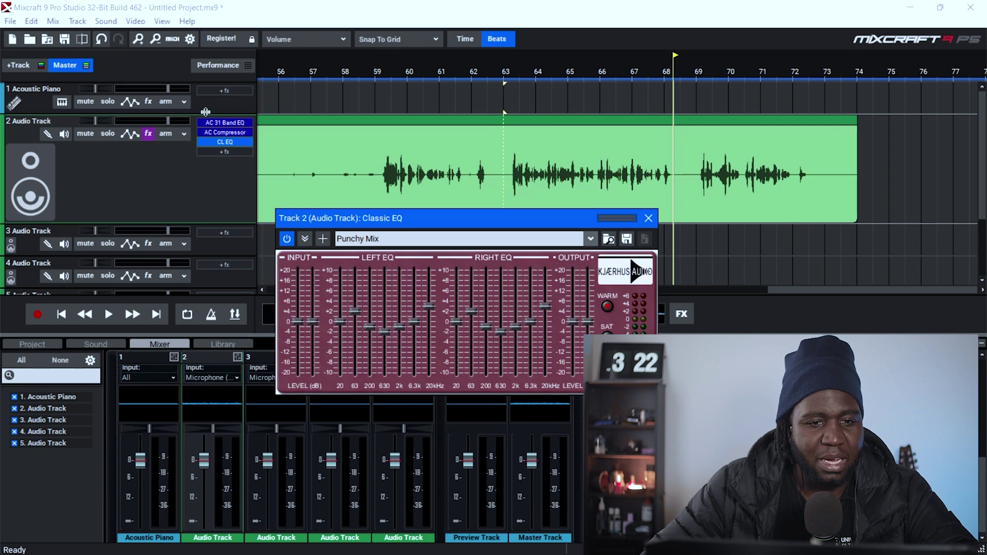
{"action": "left_click", "coordinate": [219, 123]}
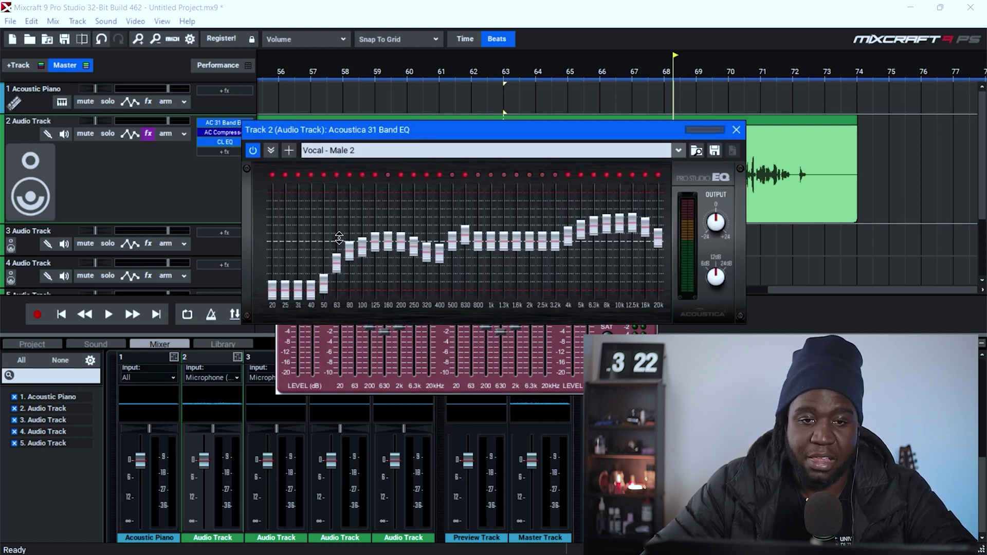
{"action": "left_click_drag", "start_coordinate": [425, 130], "coordinate": [418, 218]}
{"action": "key", "text": "space"}
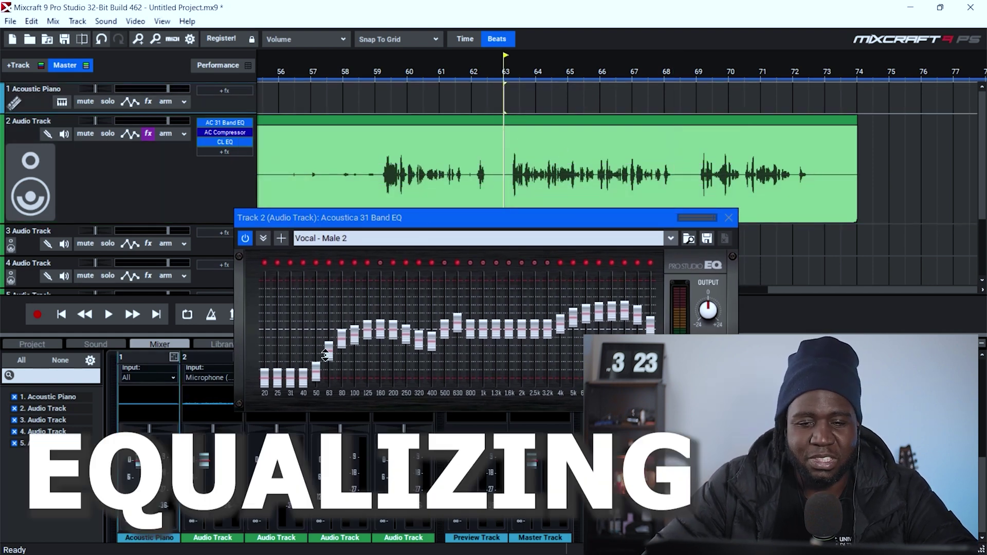
{"action": "key", "text": "space"}
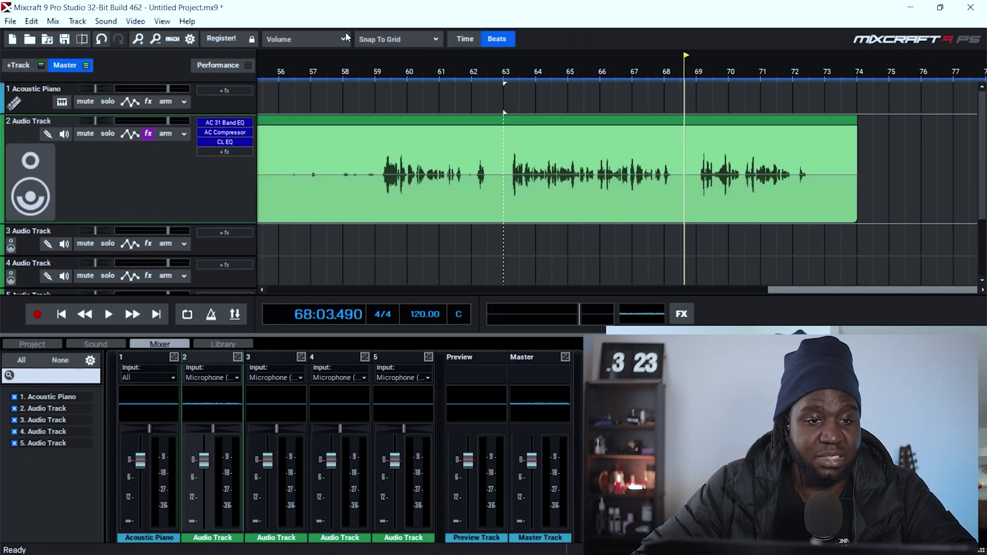
Step: Mix the project down to a WAV file without saving the project changes first
{"action": "left_click", "coordinate": [7, 23]}
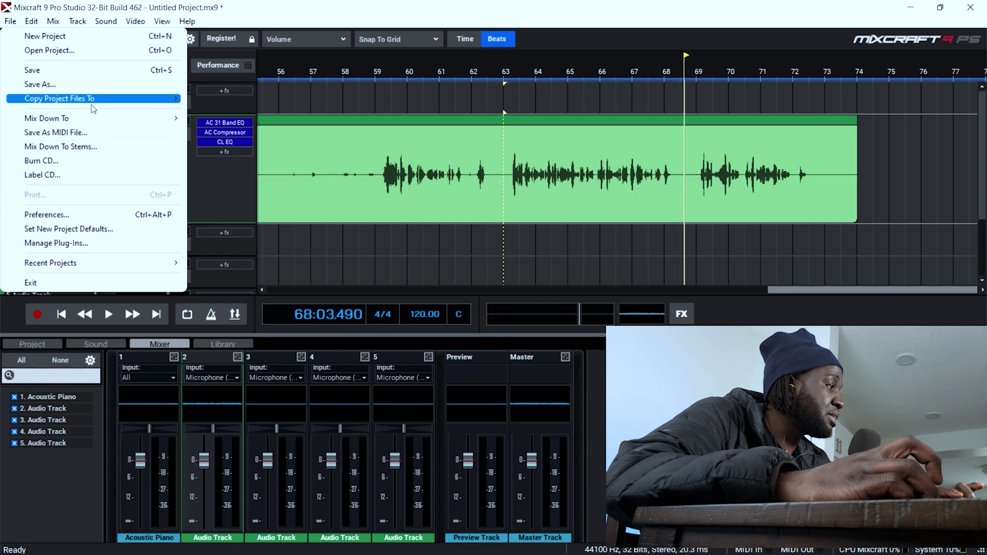
{"action": "mouse_move", "coordinate": [120, 123]}
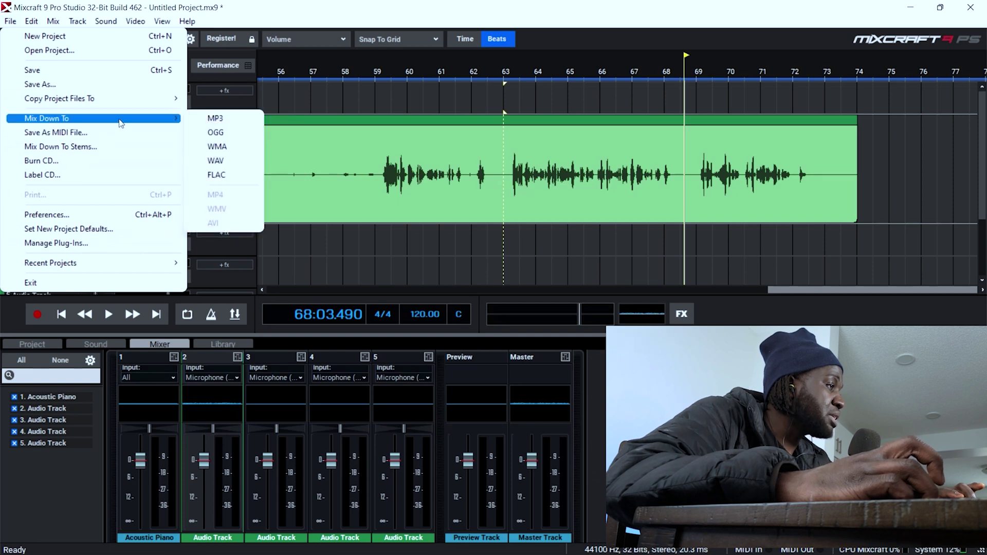
{"action": "left_click", "coordinate": [211, 161]}
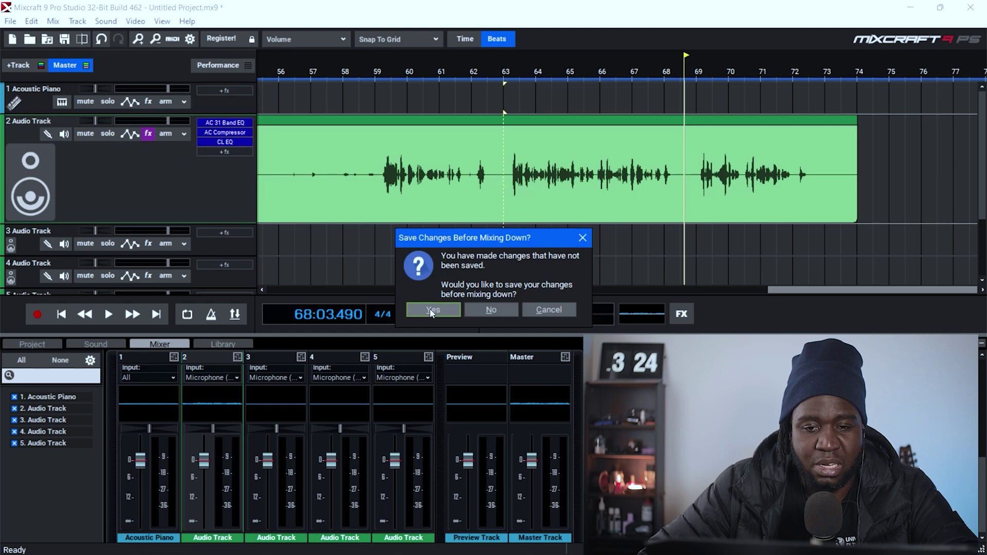
{"action": "left_click", "coordinate": [487, 308]}
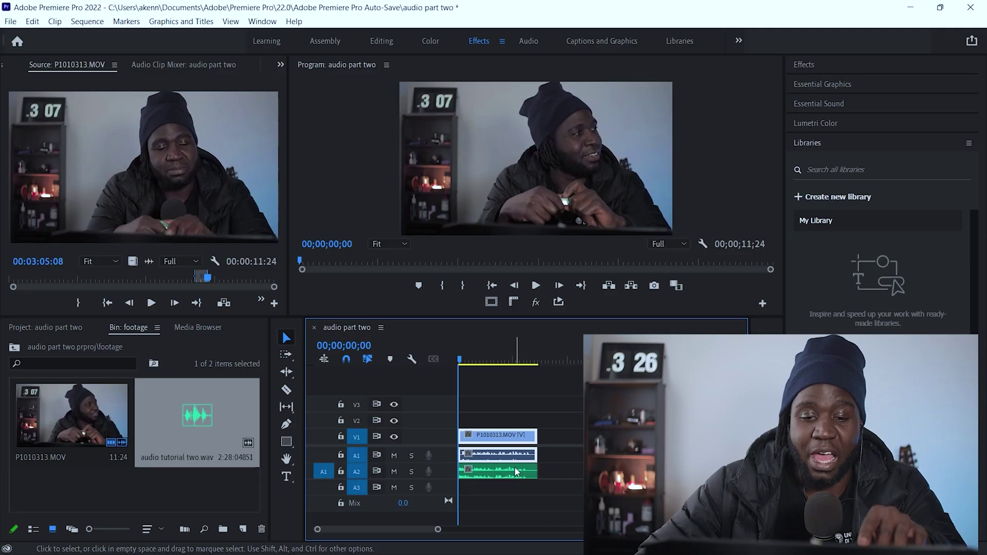
Step: Synchronize the P1010313.MOV clip and the recorded WAV clip by audio on track channel 2, and play the sequence
{"action": "left_click", "coordinate": [517, 471]}
{"action": "left_click", "coordinate": [508, 444]}
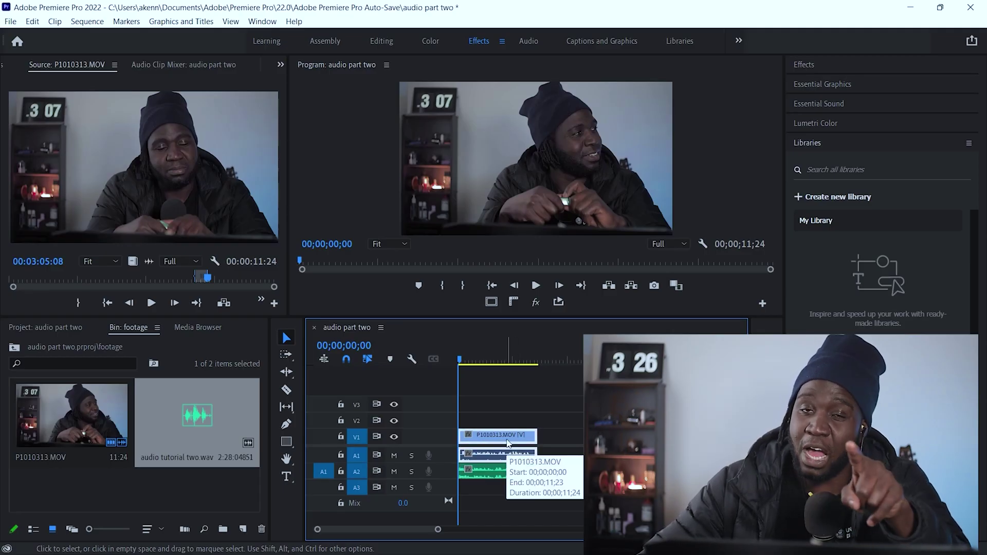
{"action": "left_click", "coordinate": [507, 475]}
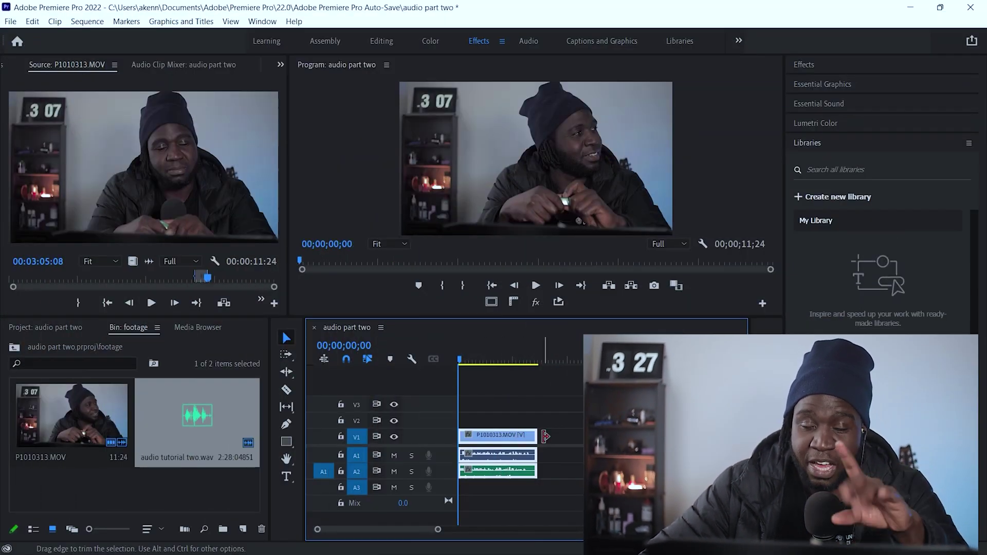
{"action": "right_click", "coordinate": [516, 473]}
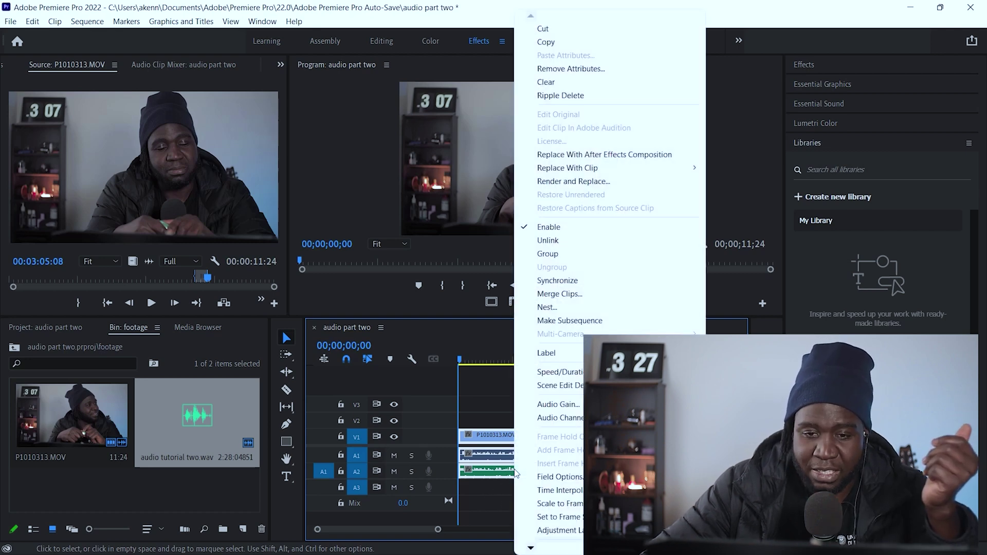
{"action": "left_click", "coordinate": [554, 282]}
{"action": "left_click", "coordinate": [413, 311]}
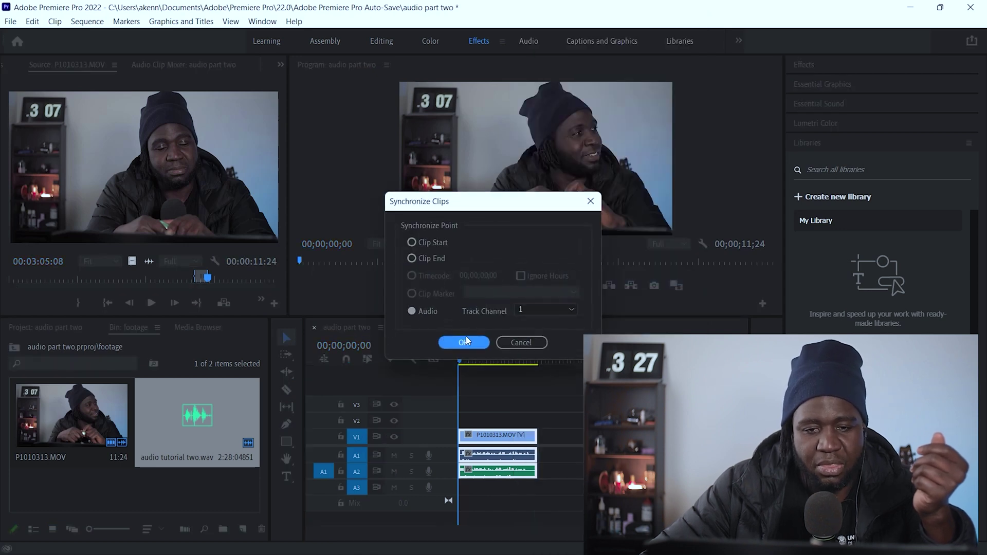
{"action": "left_click", "coordinate": [553, 310]}
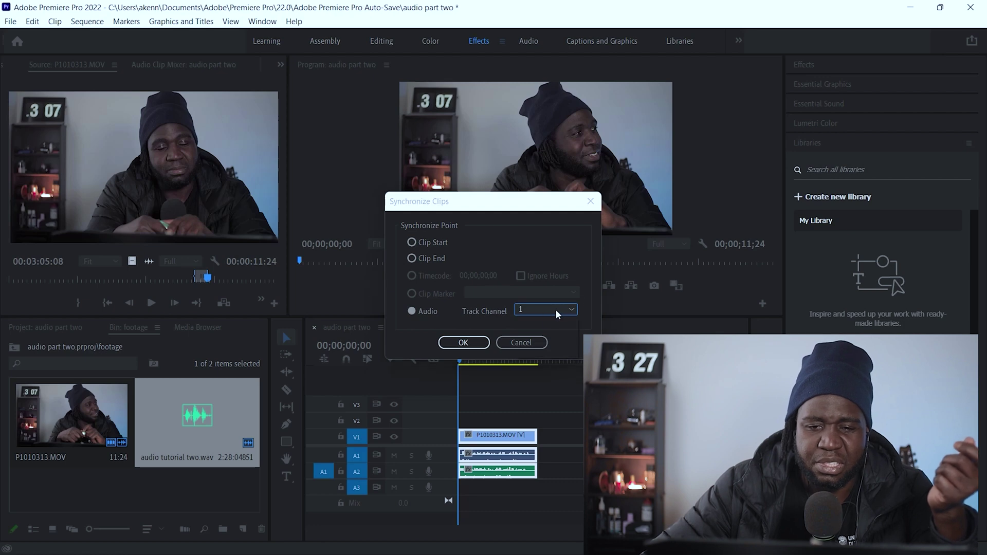
{"action": "left_click", "coordinate": [541, 339]}
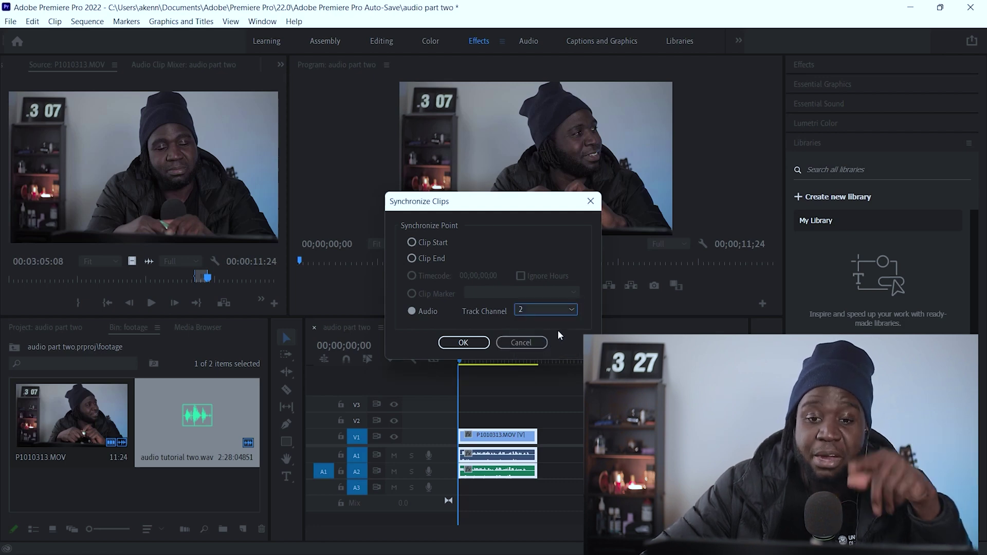
{"action": "left_click", "coordinate": [464, 342]}
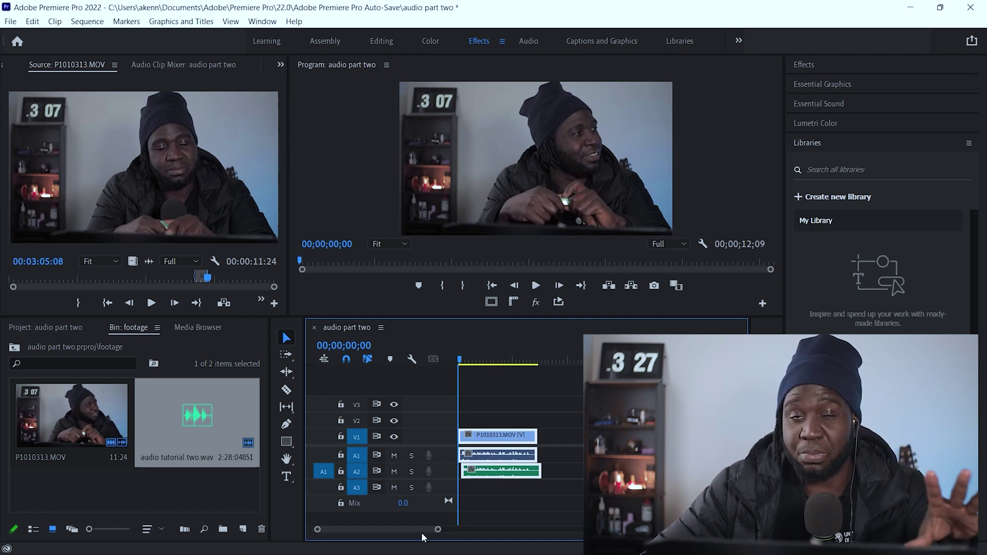
{"action": "left_click_drag", "start_coordinate": [440, 532], "coordinate": [415, 533]}
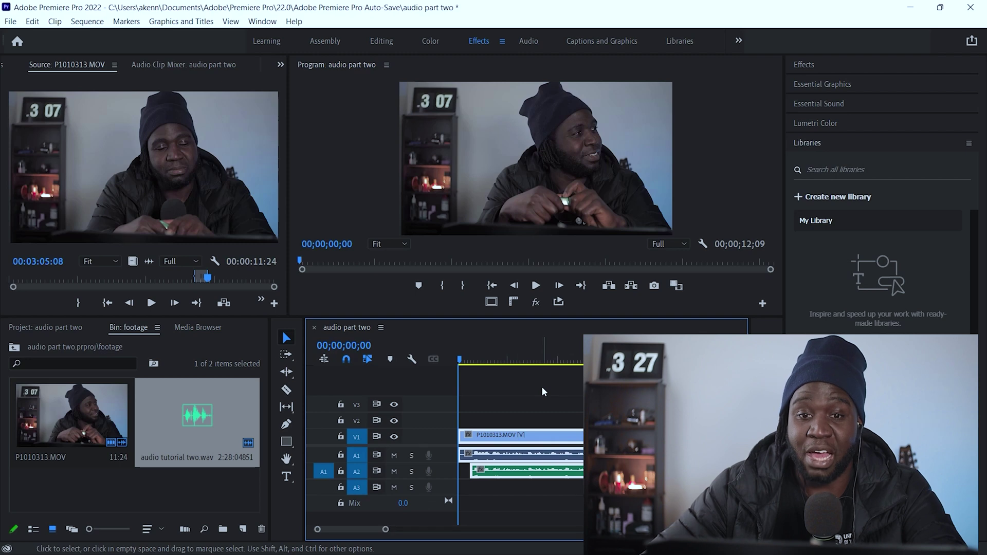
{"action": "key", "text": "space"}
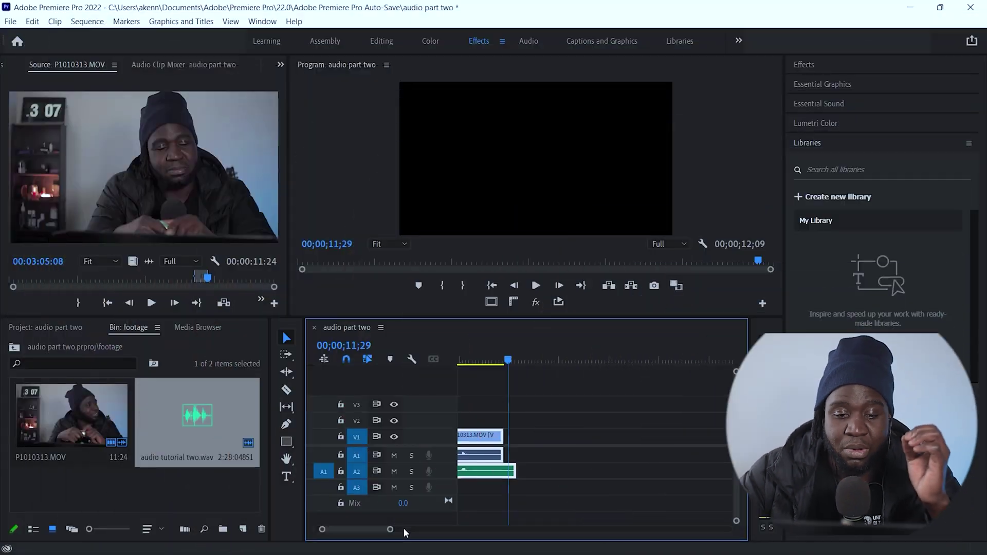
Step: Trim the ends of the camera clip and the WAV clip to 00;00;10;20
{"action": "left_click_drag", "start_coordinate": [389, 530], "coordinate": [368, 530]}
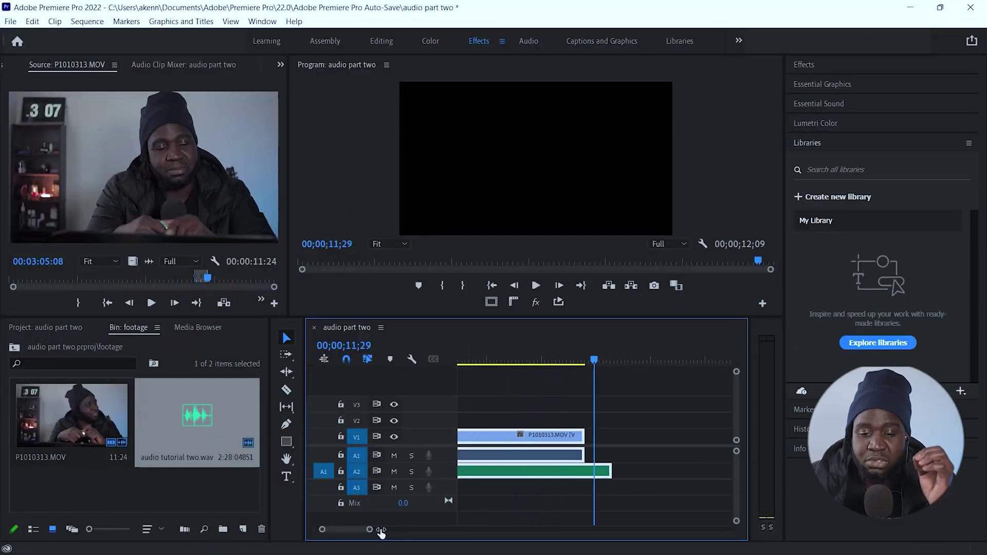
{"action": "left_click", "coordinate": [634, 419]}
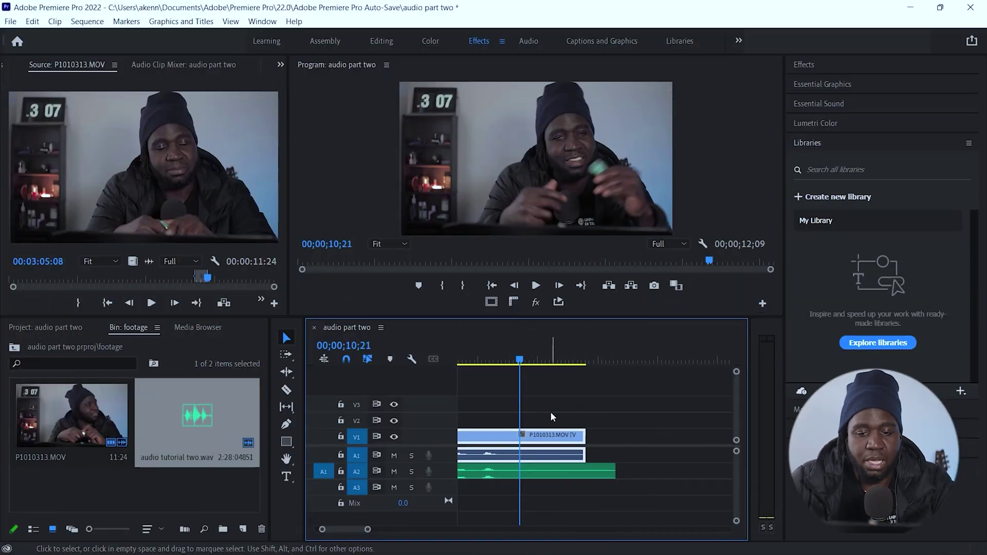
{"action": "left_click_drag", "start_coordinate": [520, 358], "coordinate": [518, 359]}
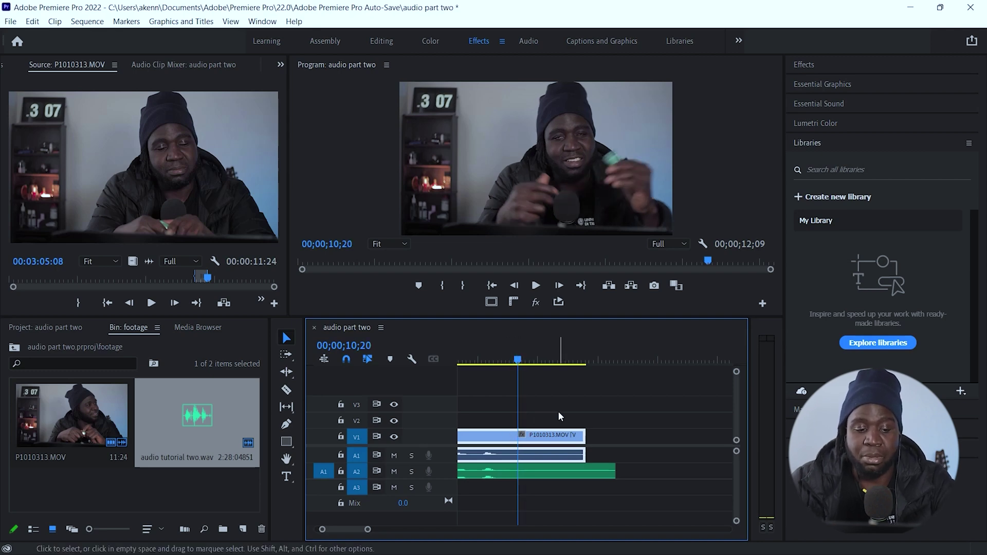
{"action": "key", "text": "w"}
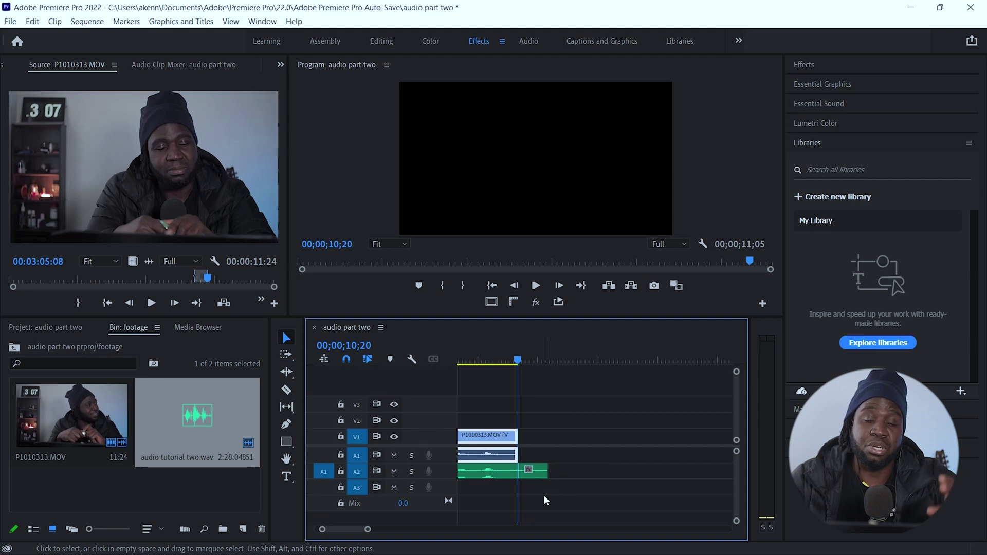
{"action": "left_click", "coordinate": [534, 472]}
{"action": "key", "text": "w"}
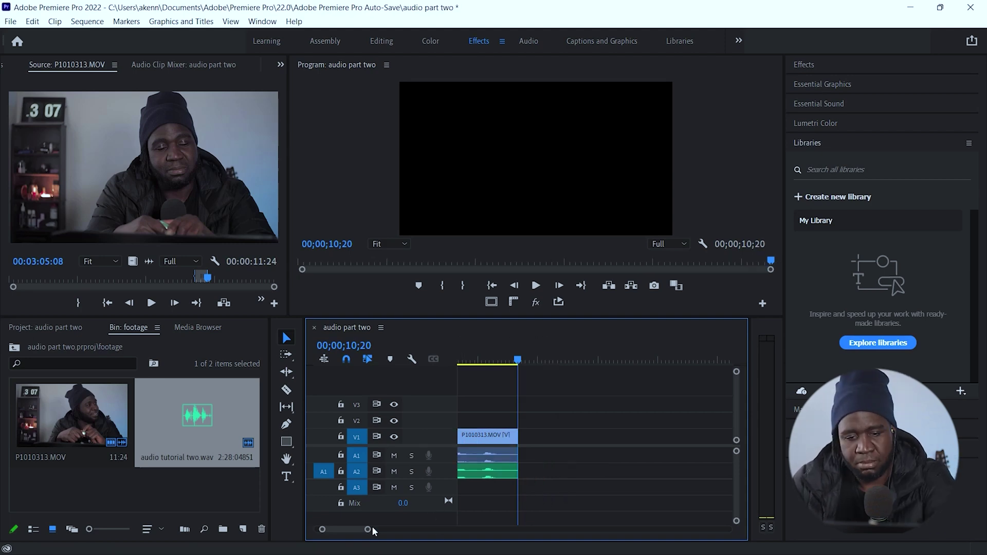
Step: Split the camera clip at 00;00;00;15, where the WAV clip begins, and remove the leading piece together with its gap
{"action": "key", "text": "Home"}
{"action": "key", "text": "backslash"}
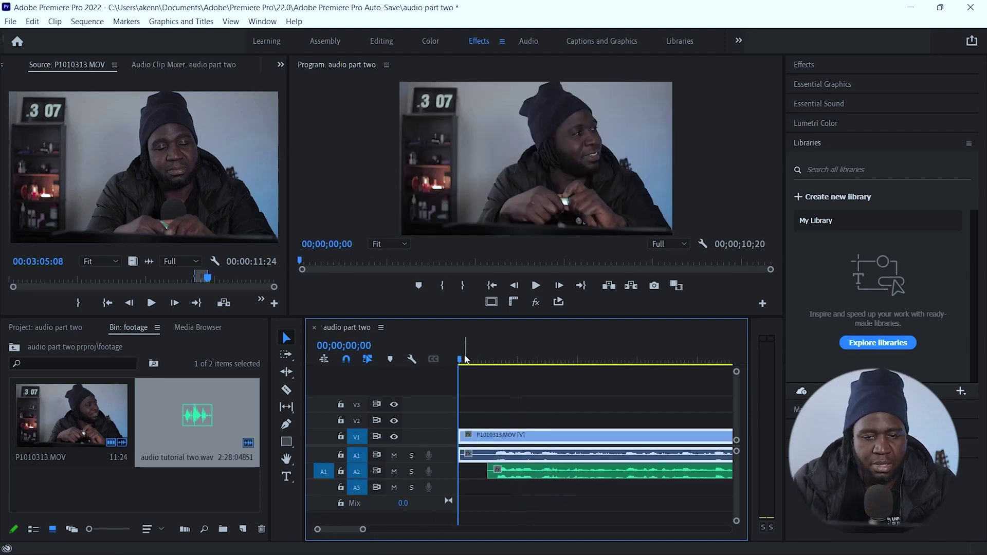
{"action": "left_click_drag", "start_coordinate": [464, 363], "coordinate": [489, 369]}
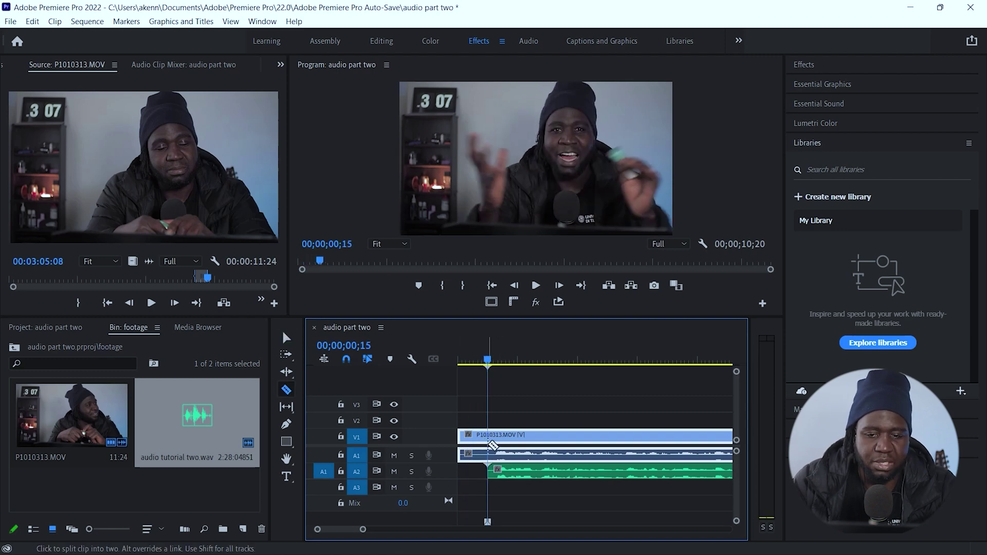
{"action": "left_click", "coordinate": [487, 452]}
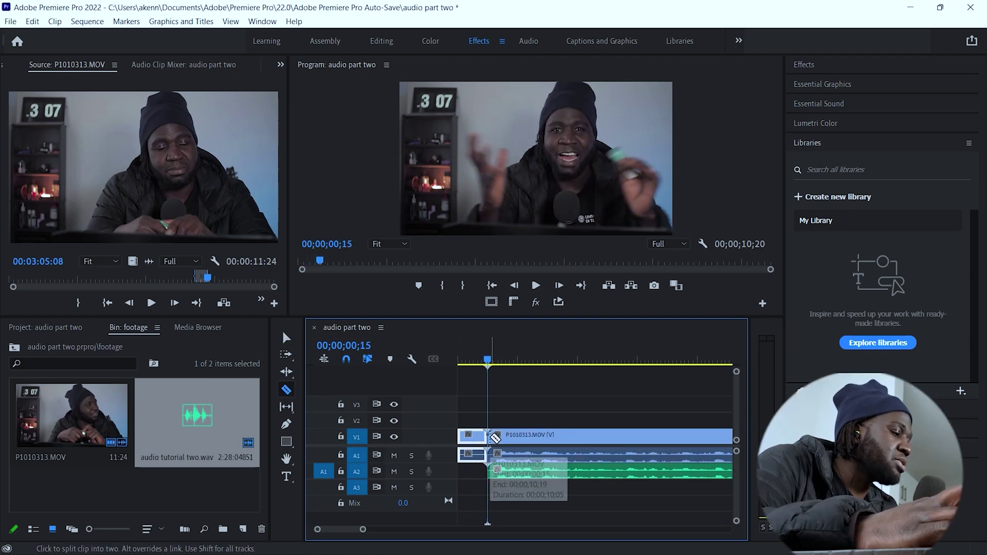
{"action": "key", "text": "v"}
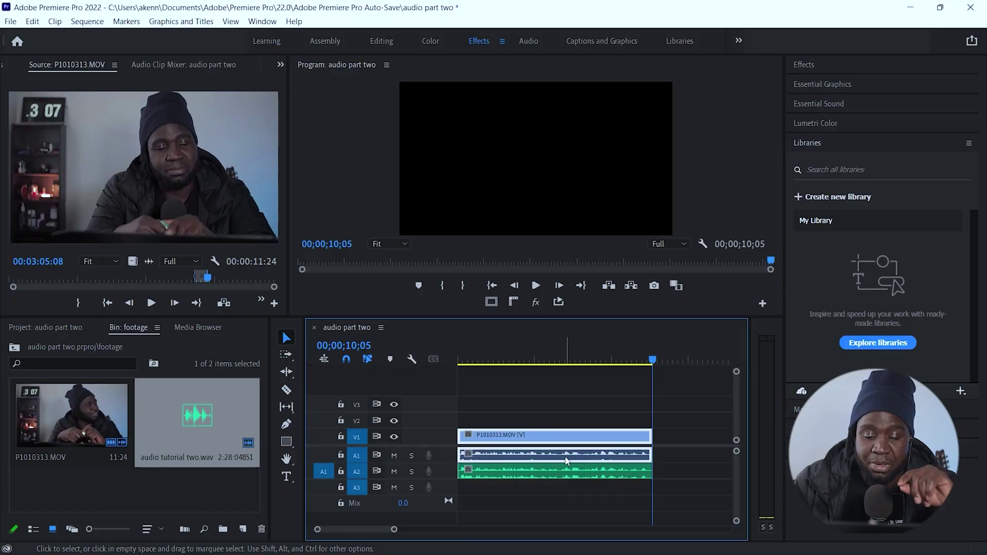
Step: Unlink the camera clip's video and audio, and delete the camera audio from track A1
{"action": "right_click", "coordinate": [567, 460]}
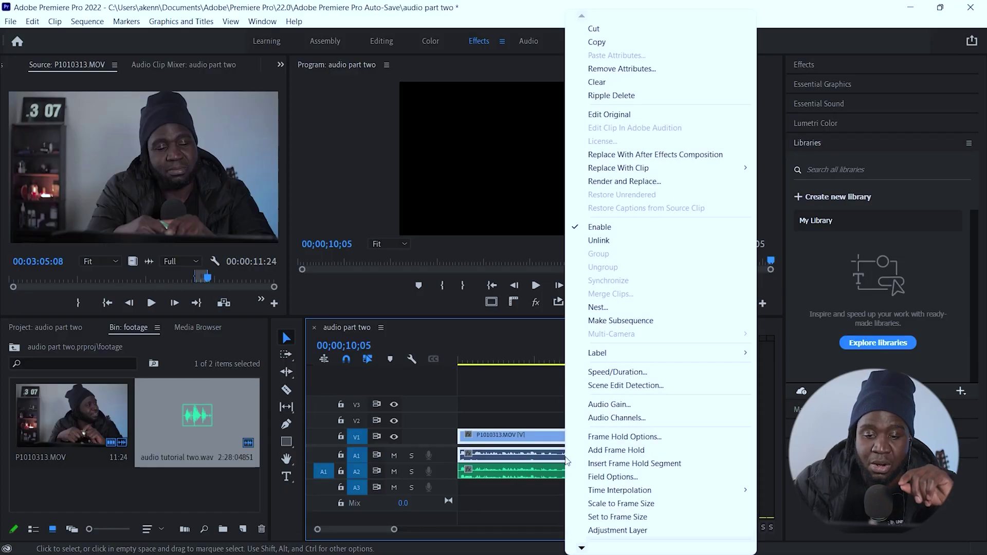
{"action": "left_click", "coordinate": [605, 241]}
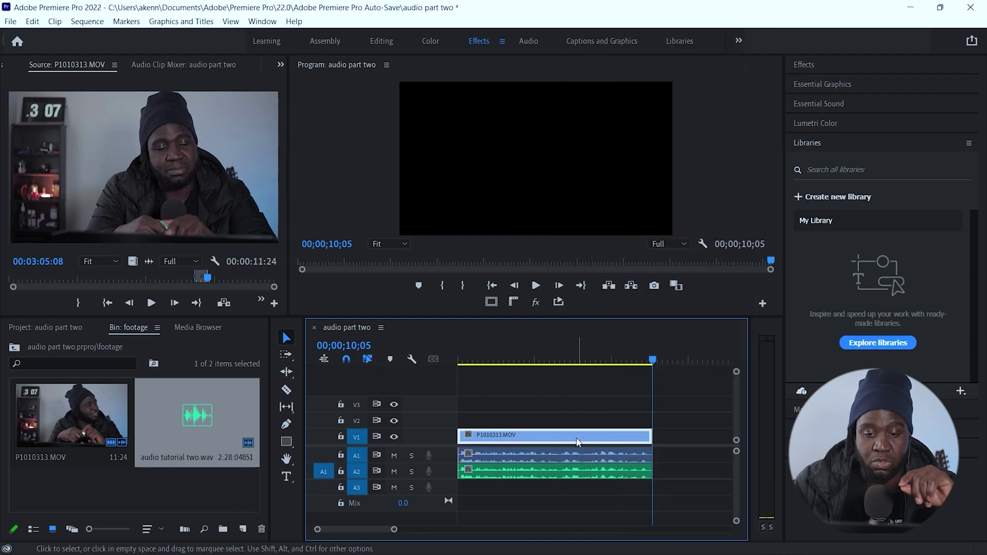
{"action": "left_click", "coordinate": [565, 456]}
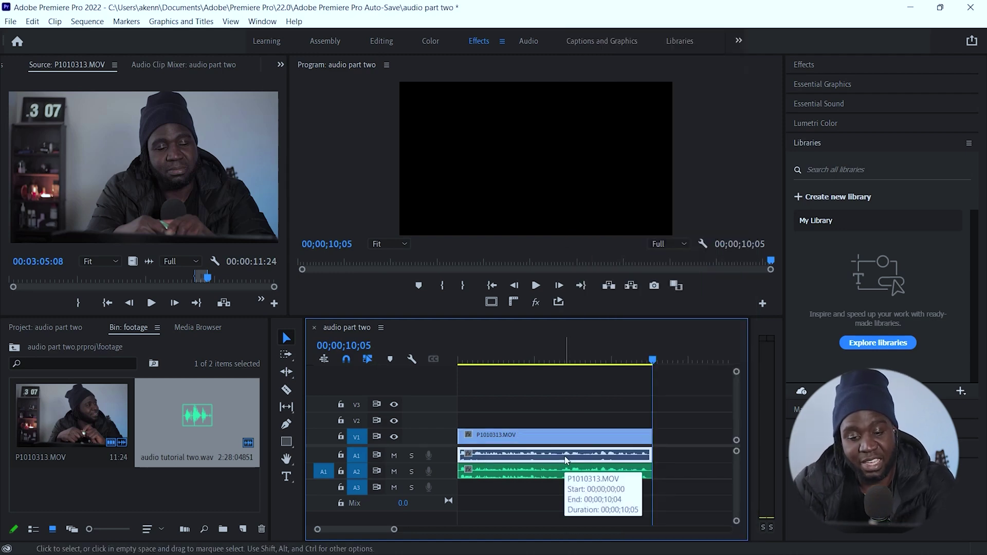
{"action": "key", "text": "Delete"}
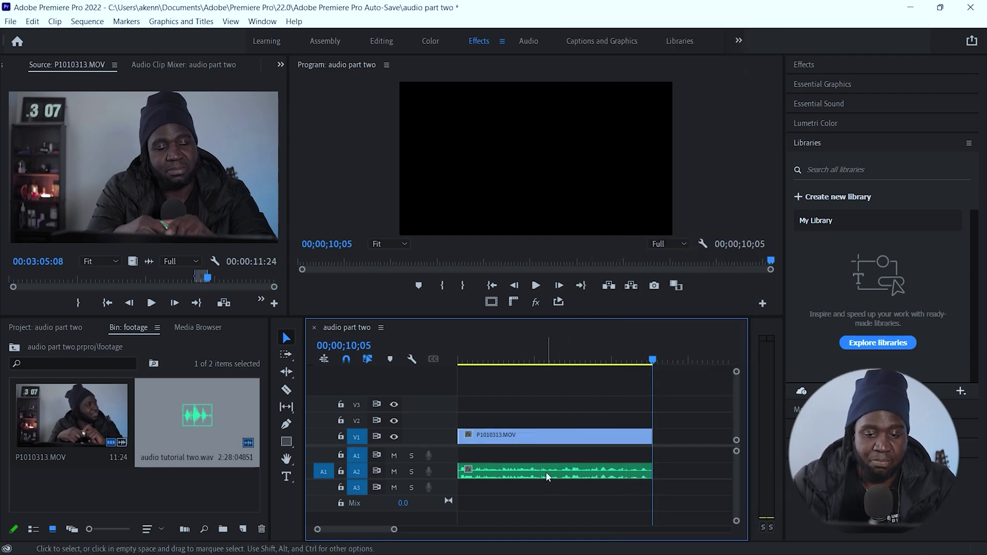
Step: Move the recorded WAV clip from track A2 to A1 and play the sequence from the start
{"action": "left_click", "coordinate": [546, 474]}
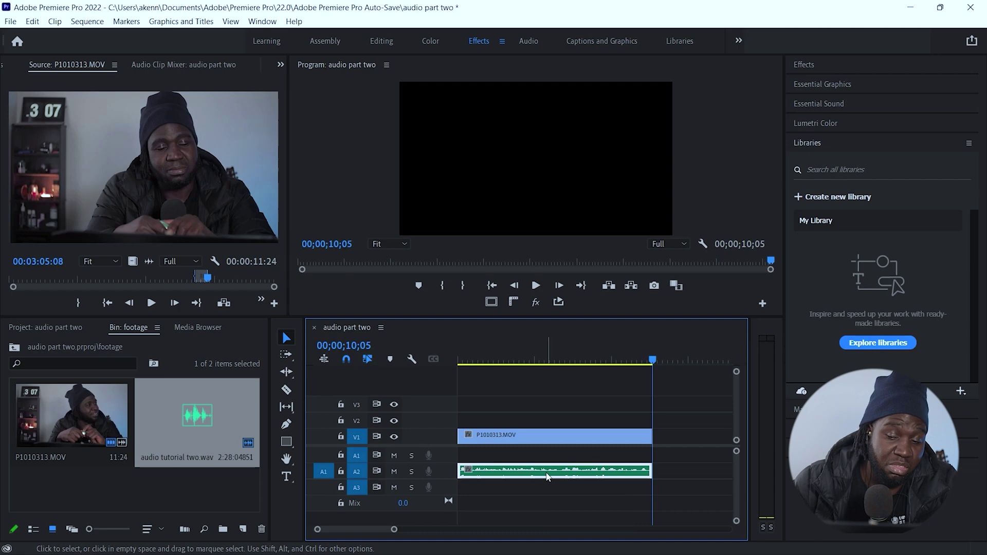
{"action": "left_click_drag", "start_coordinate": [546, 475], "coordinate": [580, 451]}
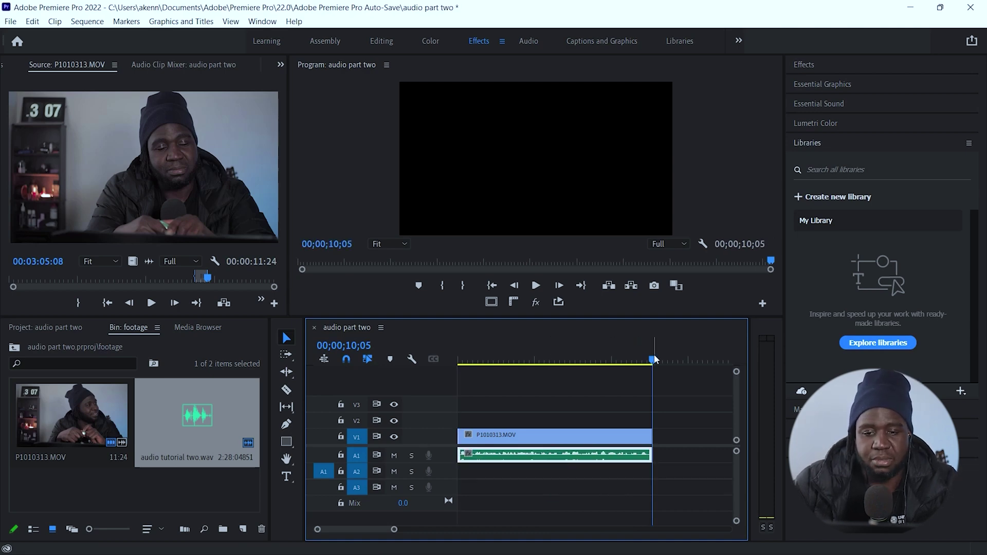
{"action": "key", "text": "Home"}
{"action": "key", "text": "space"}
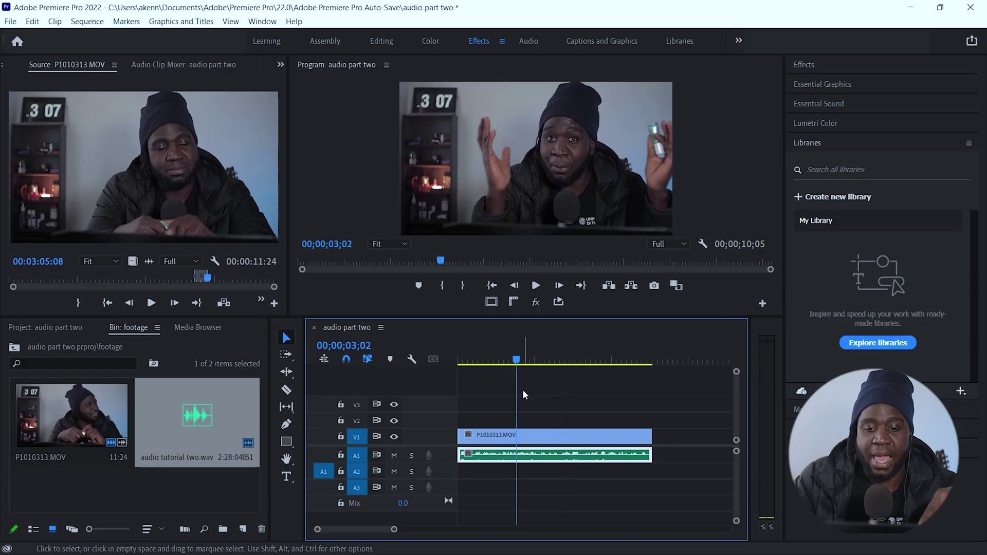
Step: Link the camera video on V1 with the recorded WAV clip on A1
{"action": "left_click_drag", "start_coordinate": [564, 415], "coordinate": [580, 456]}
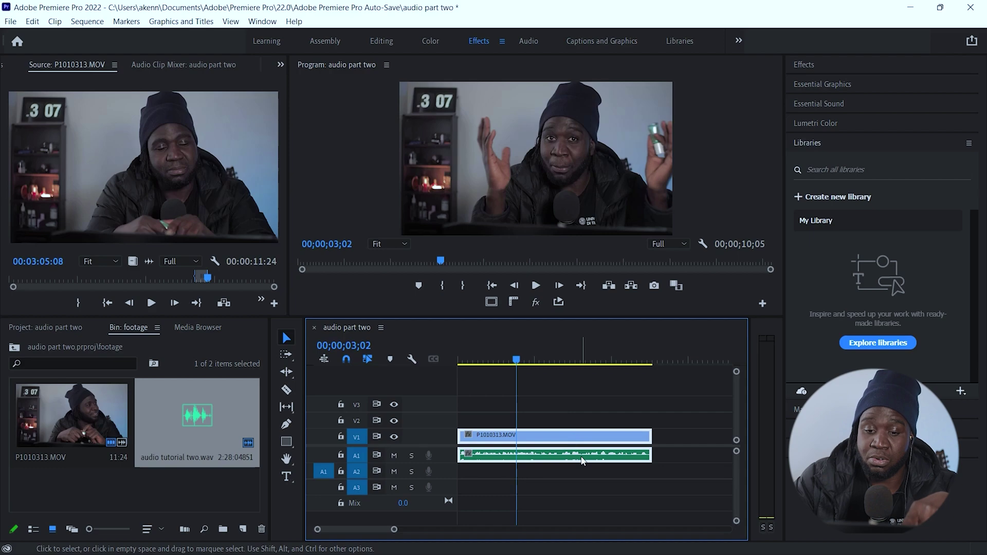
{"action": "right_click", "coordinate": [598, 433]}
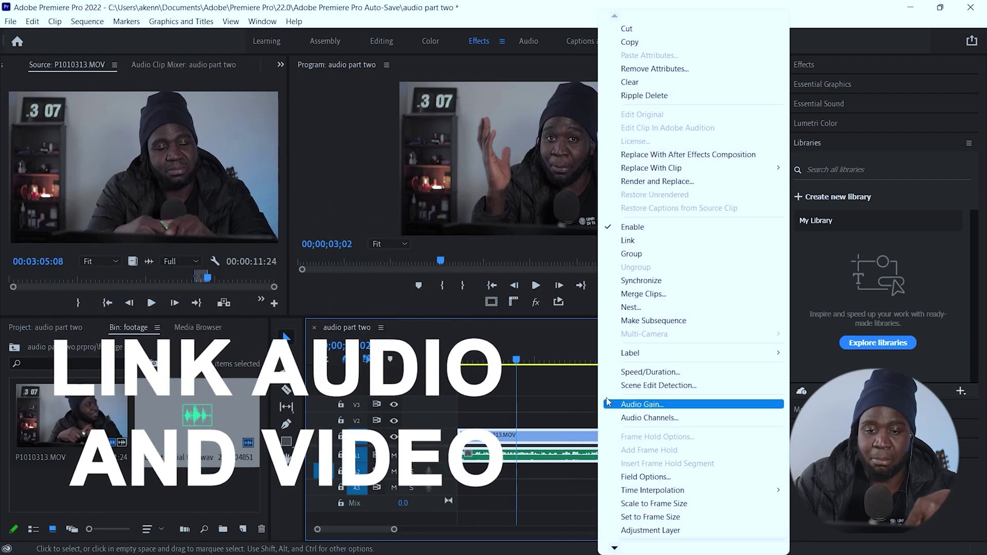
{"action": "left_click", "coordinate": [626, 241]}
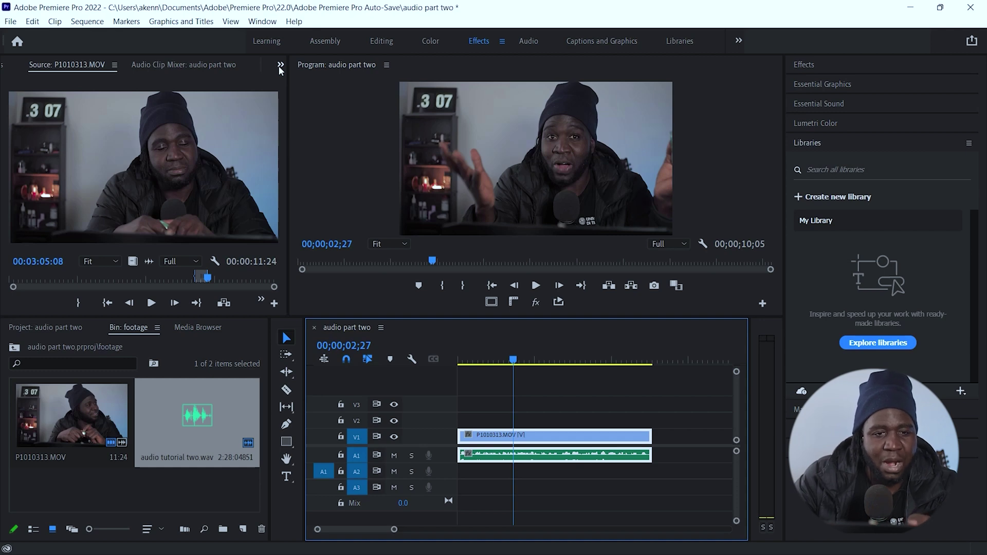
Step: View the Audio Track Mixer in the Audio workspace and return to the Effects workspace
{"action": "left_click", "coordinate": [280, 66]}
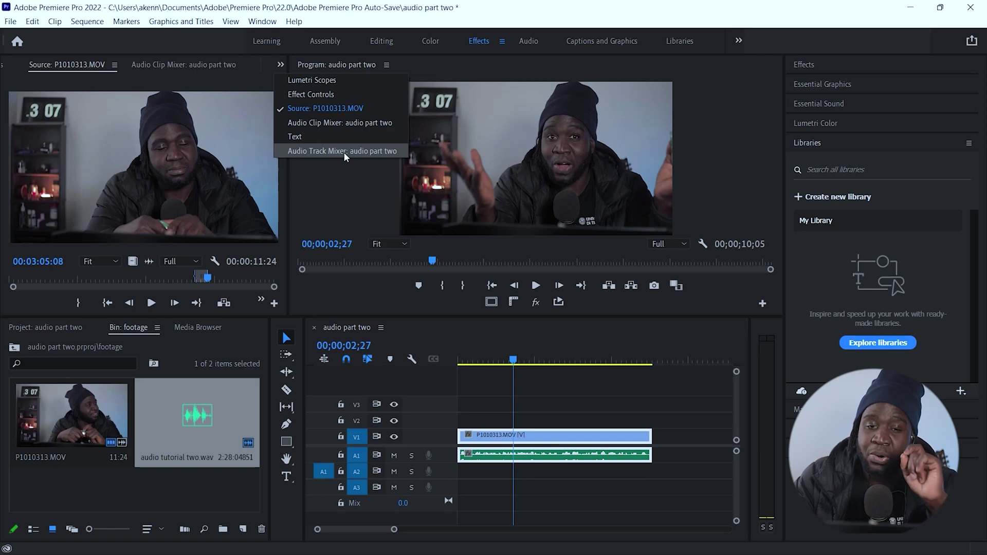
{"action": "left_click", "coordinate": [345, 169]}
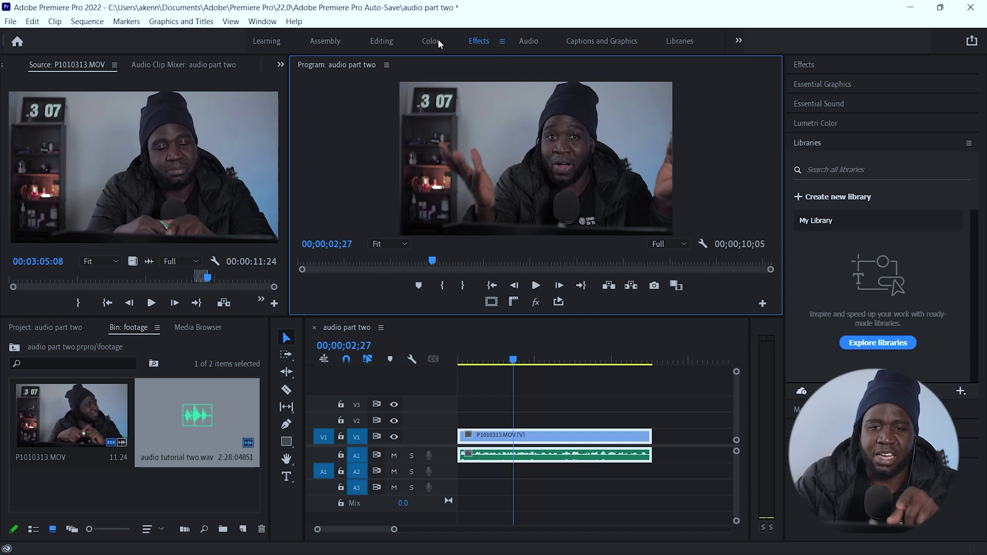
{"action": "left_click", "coordinate": [524, 41]}
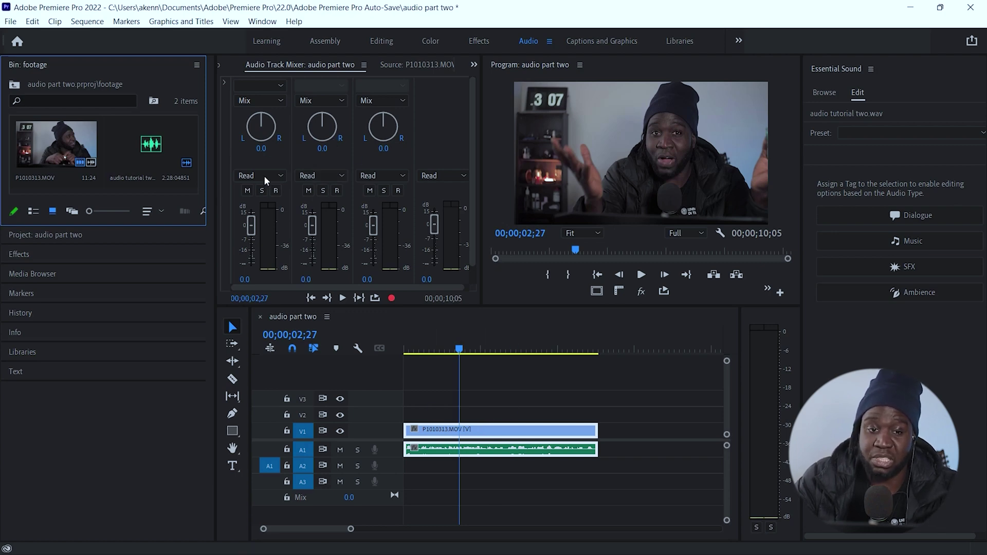
{"action": "left_click", "coordinate": [479, 41]}
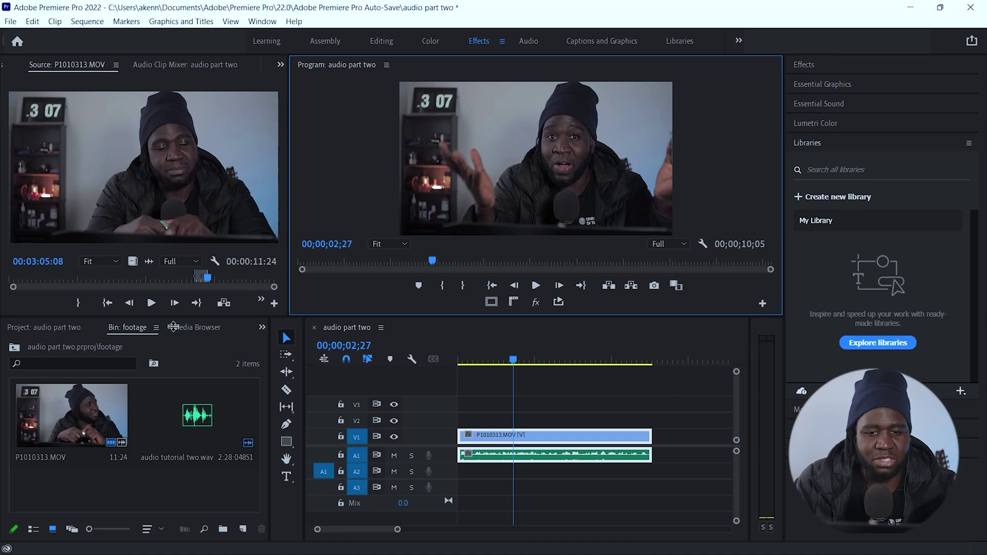
Step: Show the Audio Track Mixer's effects and sends area and add a Graphic Equalizer (30 Bands) to track Audio 1
{"action": "left_click", "coordinate": [280, 64]}
{"action": "left_click", "coordinate": [319, 147]}
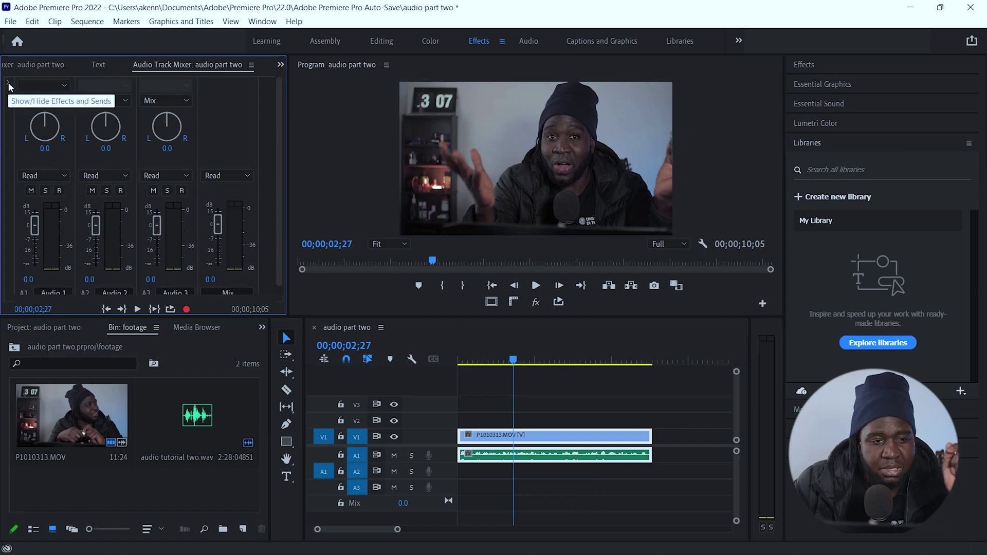
{"action": "left_click", "coordinate": [8, 83]}
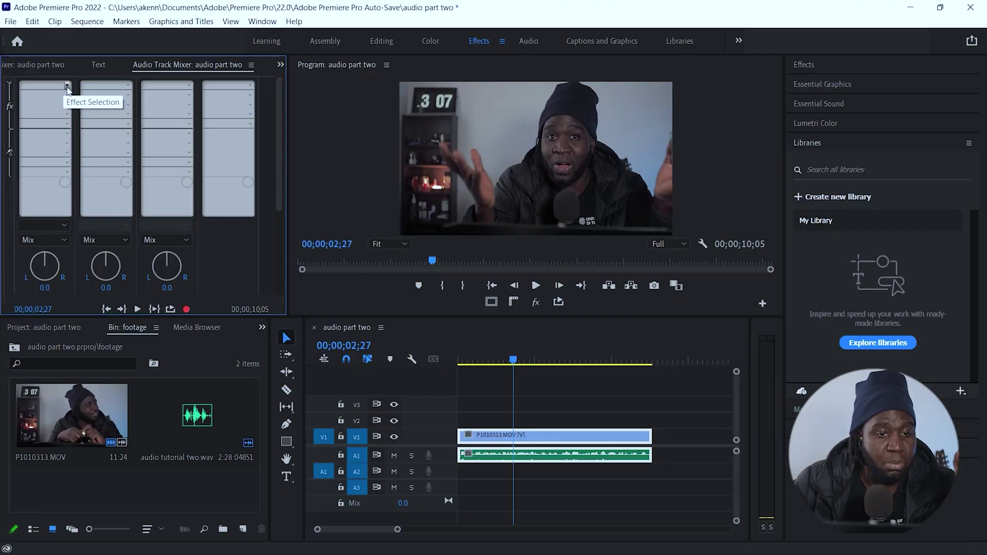
{"action": "left_click", "coordinate": [67, 87]}
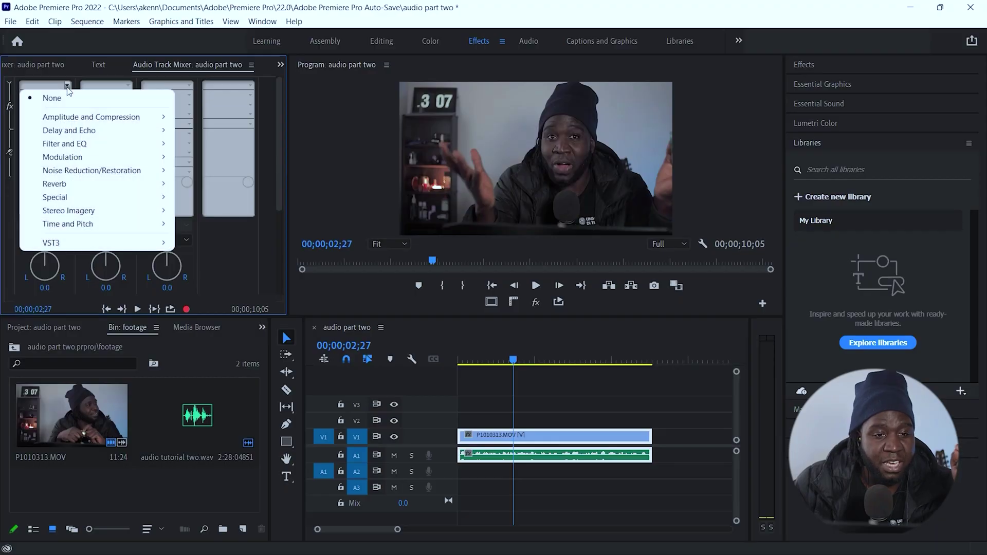
{"action": "mouse_move", "coordinate": [137, 150]}
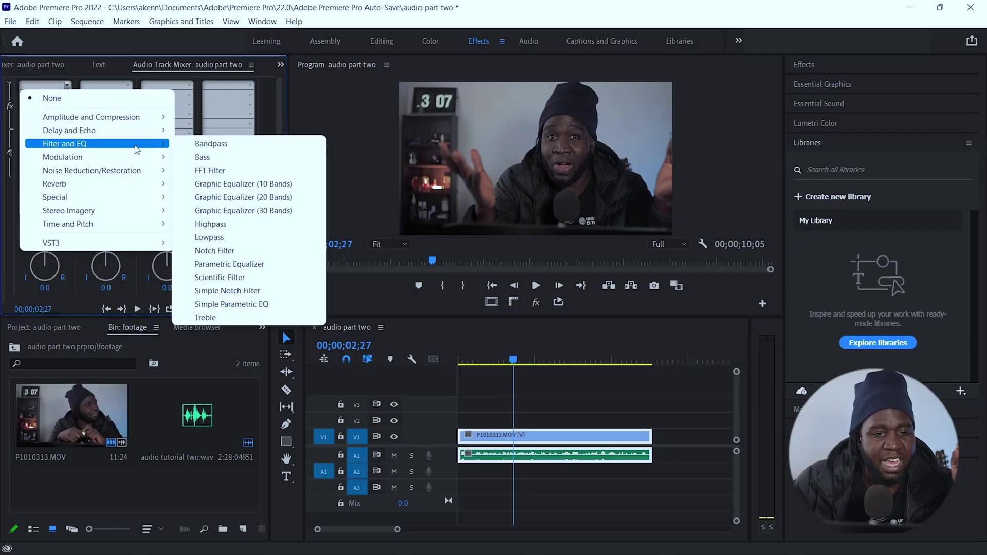
{"action": "left_click", "coordinate": [234, 210]}
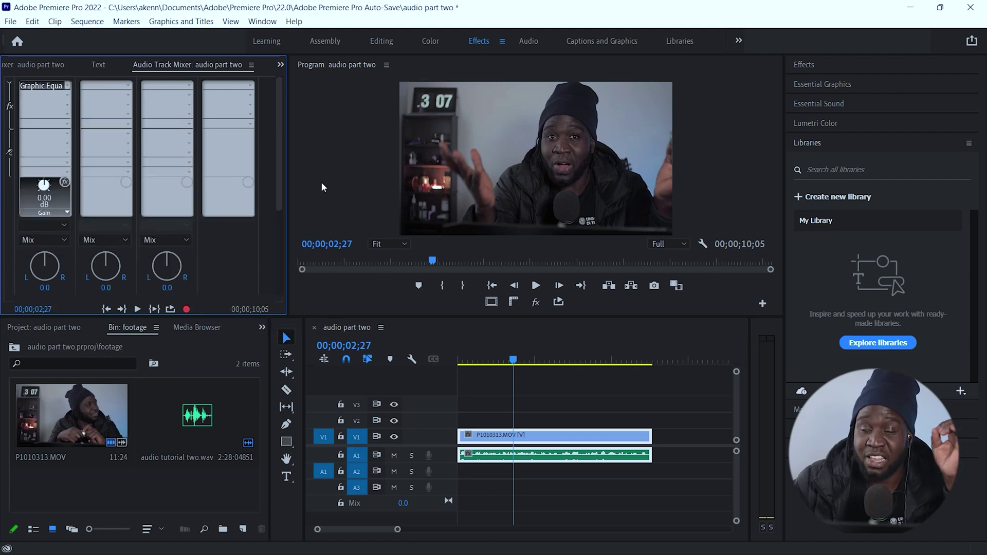
Step: Apply the Lead Vocal - Presence and Clarity preset to the 30-band Graphic Equalizer and play the sequence from the start
{"action": "double_click", "coordinate": [41, 86]}
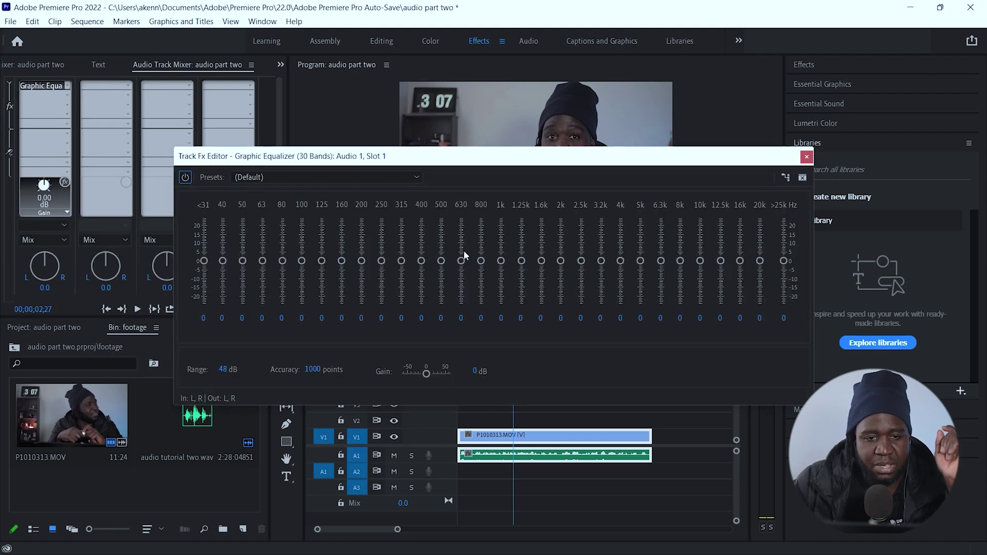
{"action": "left_click", "coordinate": [408, 183]}
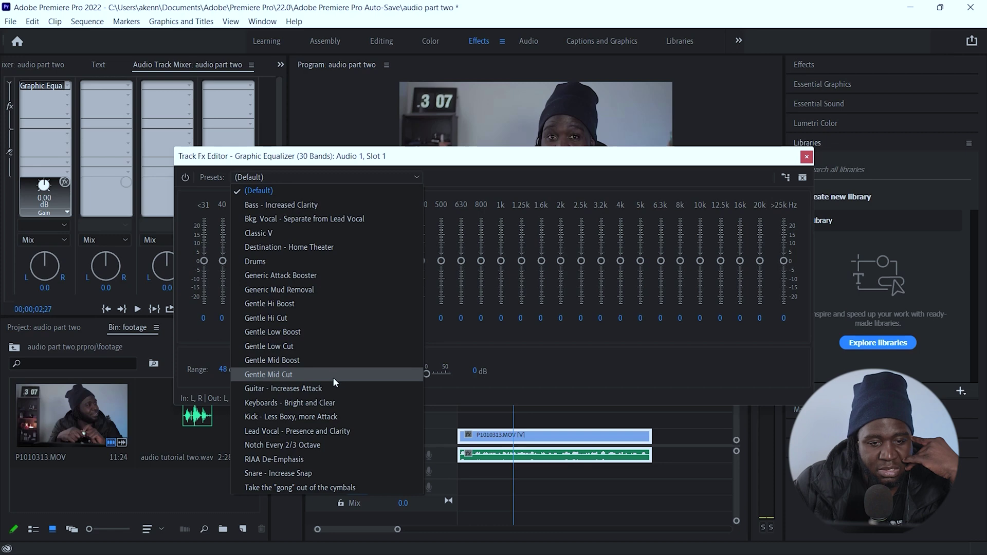
{"action": "left_click", "coordinate": [303, 435]}
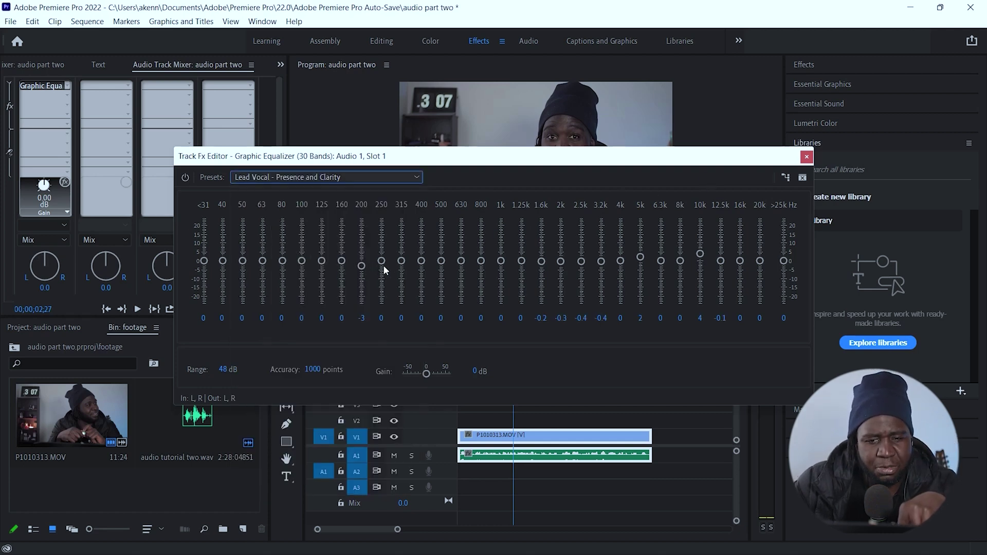
{"action": "left_click_drag", "start_coordinate": [606, 156], "coordinate": [631, 447]}
{"action": "left_click_drag", "start_coordinate": [514, 360], "coordinate": [442, 359]}
{"action": "key", "text": "space"}
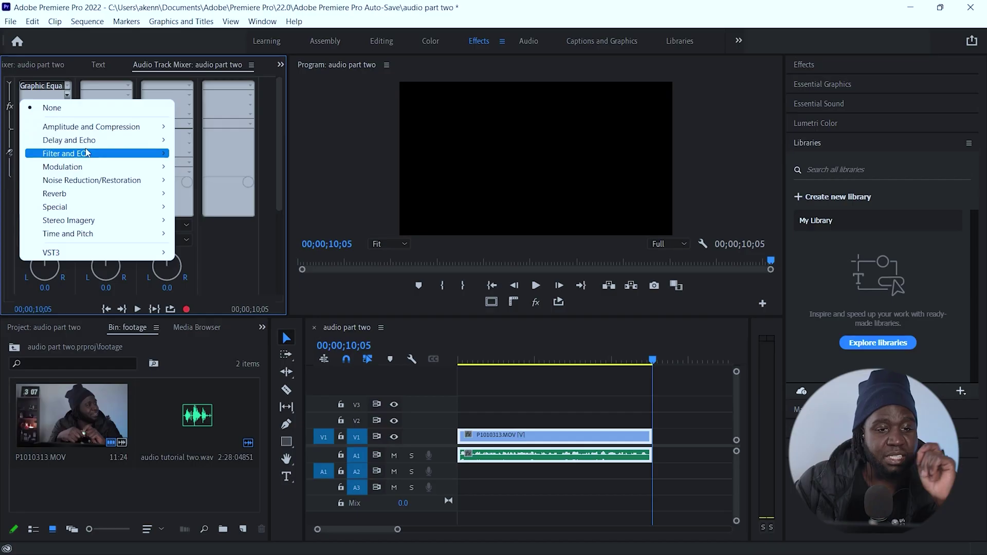
Step: Add a Parametric Equalizer in the second effect slot of Audio 1 and apply its Vocal Enhancer preset
{"action": "mouse_move", "coordinate": [87, 152]}
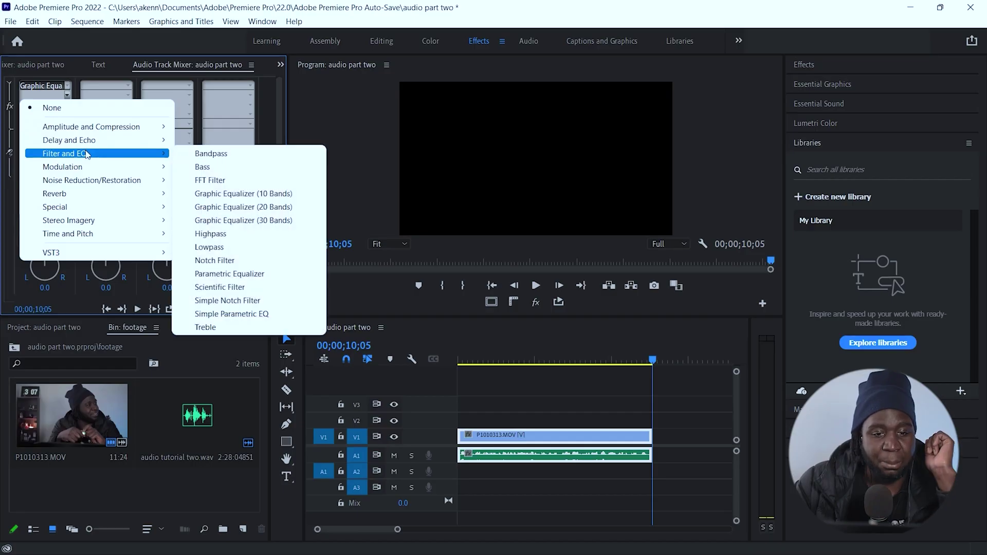
{"action": "left_click", "coordinate": [248, 273]}
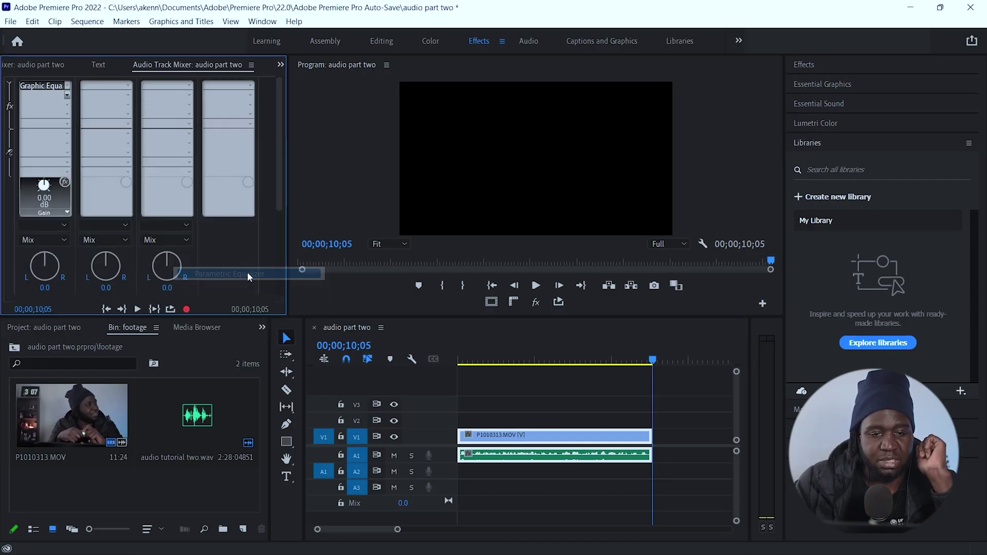
{"action": "left_click_drag", "start_coordinate": [652, 360], "coordinate": [500, 360]}
{"action": "double_click", "coordinate": [54, 97]}
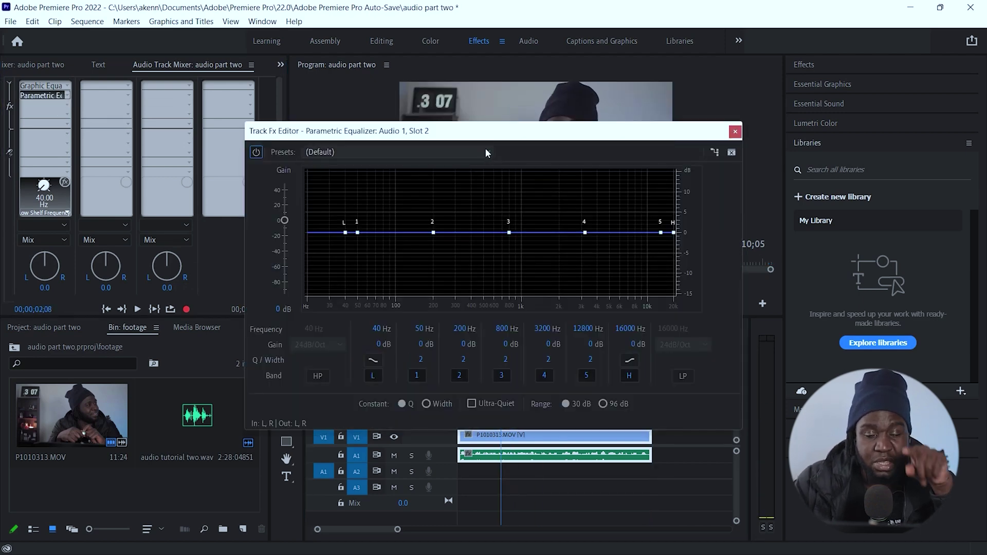
{"action": "left_click", "coordinate": [486, 149]}
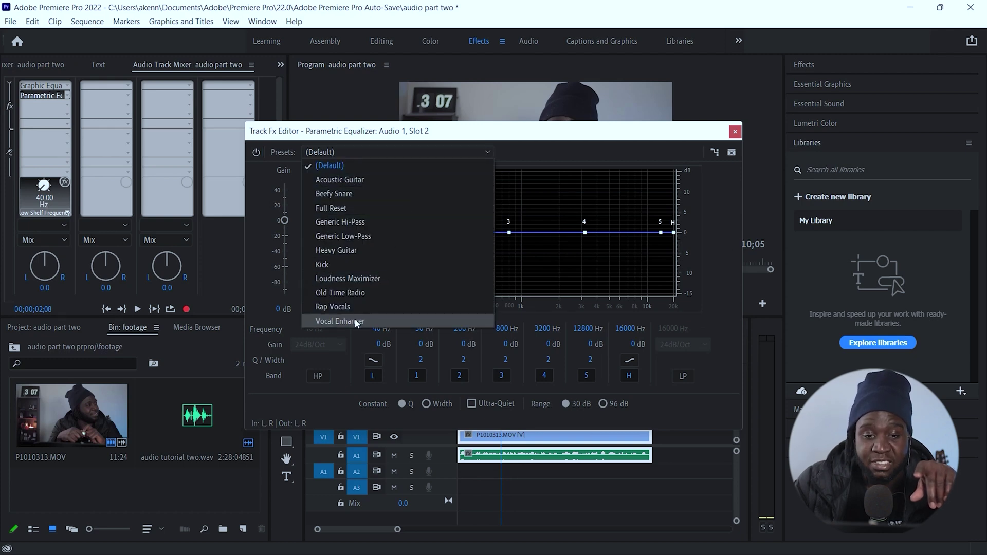
{"action": "left_click", "coordinate": [340, 321]}
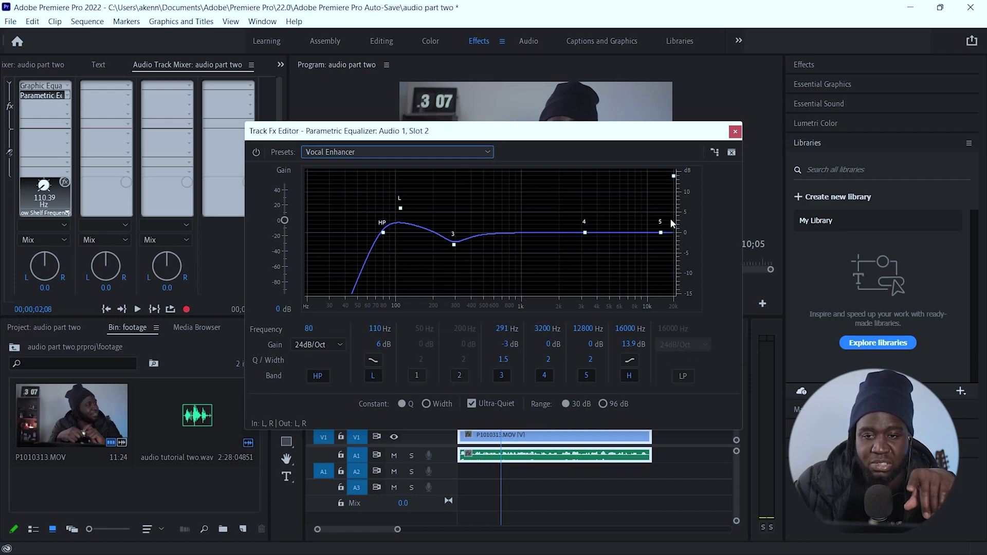
Step: Compare playback with the Parametric Equalizer bypassed and enabled, and return the playhead to 00;00;02;28
{"action": "left_click_drag", "start_coordinate": [584, 135], "coordinate": [584, 264]}
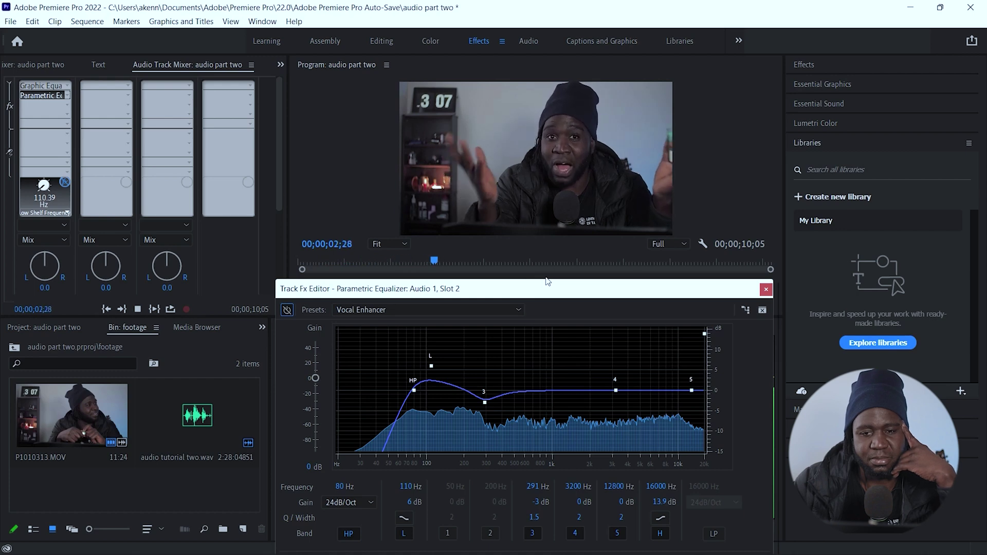
{"action": "key", "text": "space"}
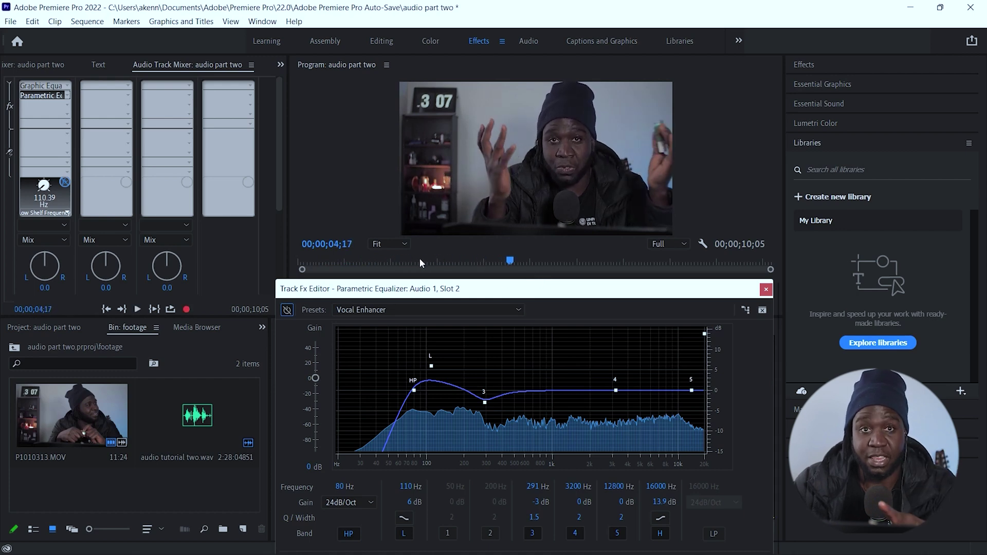
{"action": "left_click", "coordinate": [287, 311]}
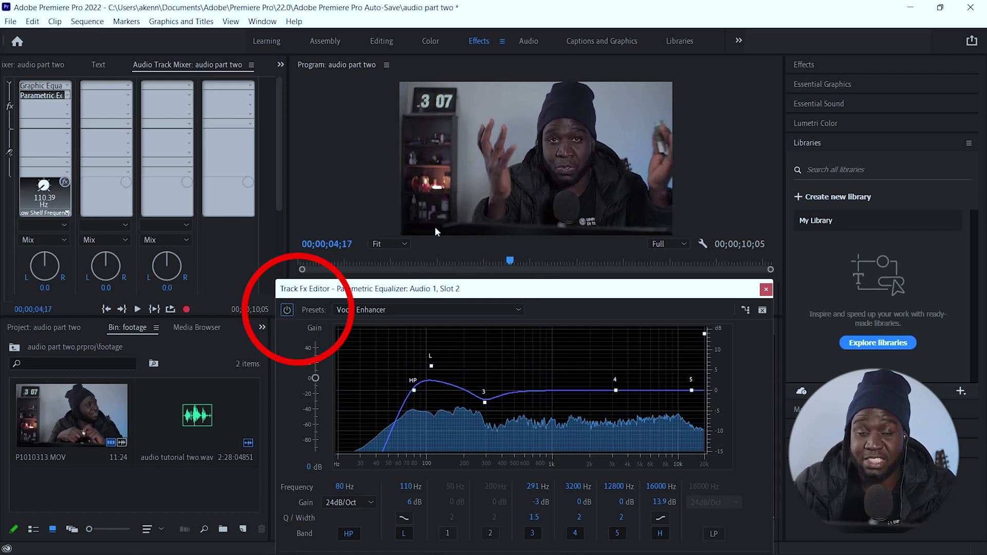
{"action": "key", "text": "space"}
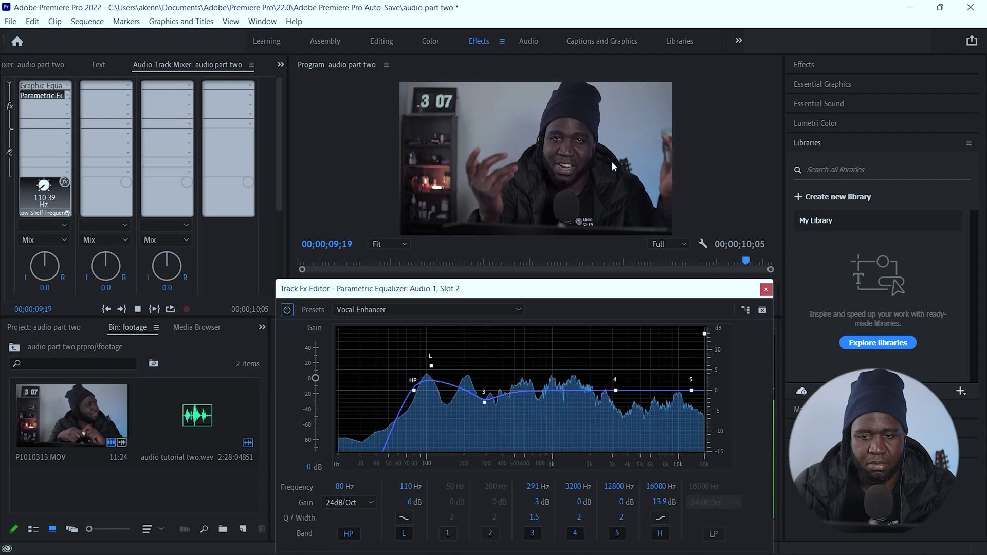
{"action": "left_click_drag", "start_coordinate": [771, 263], "coordinate": [433, 262]}
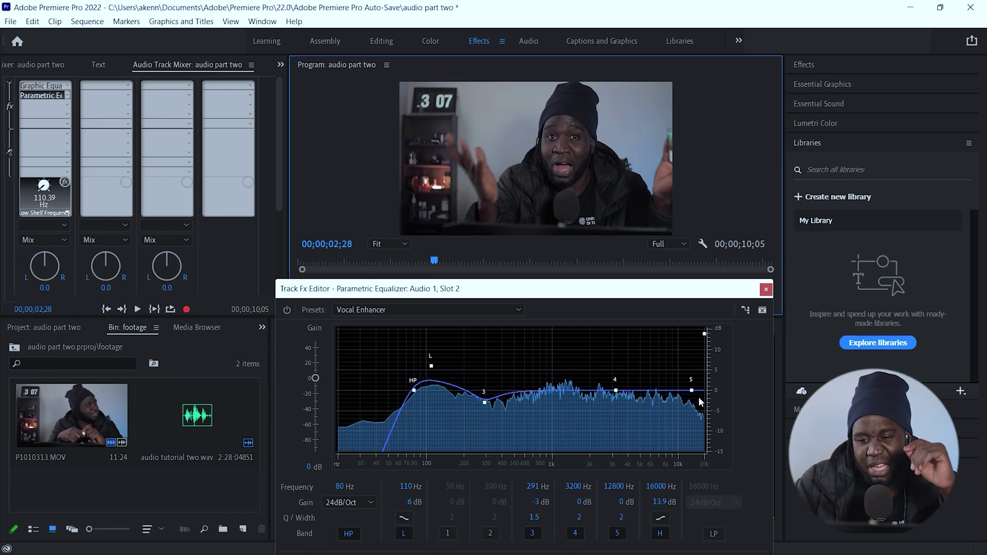
Step: Set Parametric Equalizer band 5 to about 3.3 dB at 15267 Hz and band 4 to about -3.2 dB at 2788 Hz, and close the editor
{"action": "left_click_drag", "start_coordinate": [691, 390], "coordinate": [701, 379]}
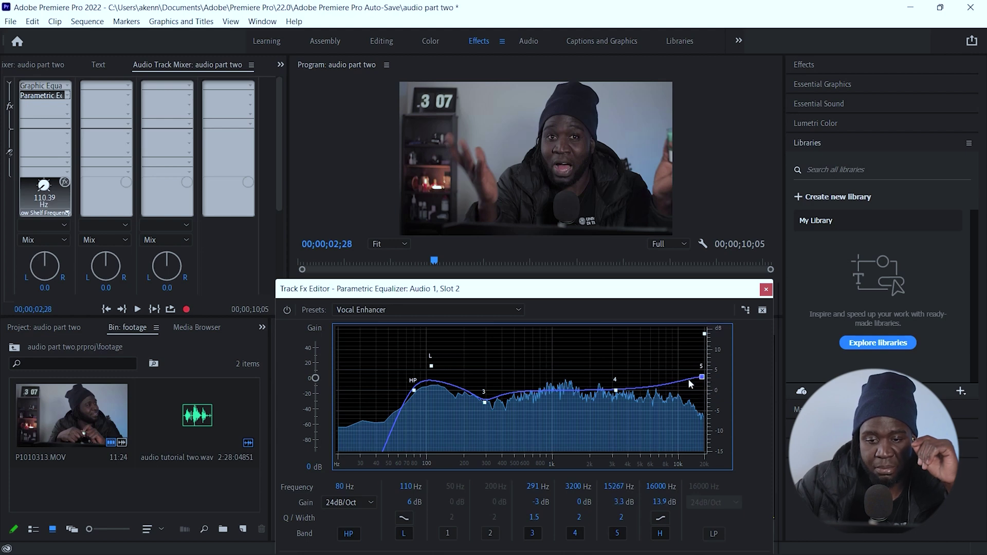
{"action": "mouse_move", "coordinate": [616, 391]}
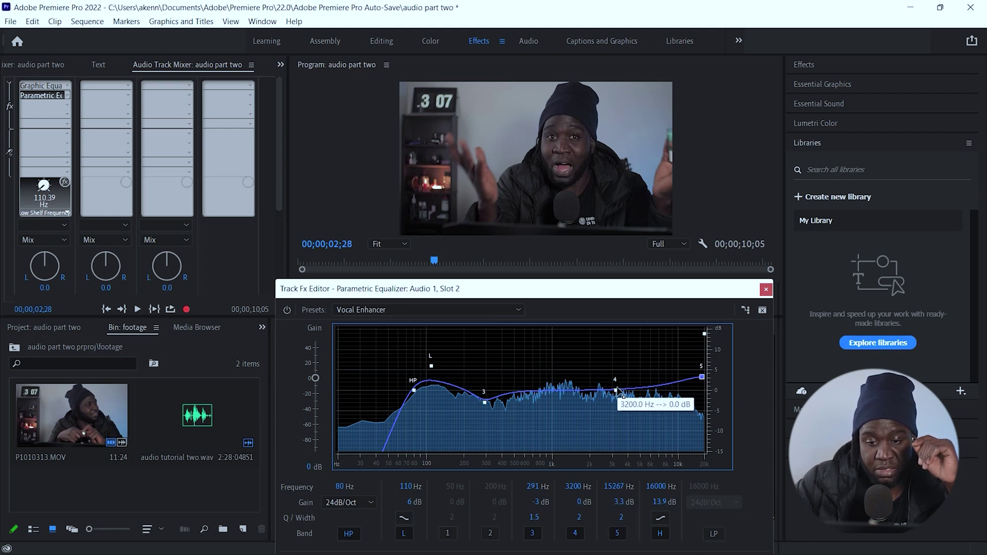
{"action": "left_click_drag", "start_coordinate": [616, 391], "coordinate": [609, 403]}
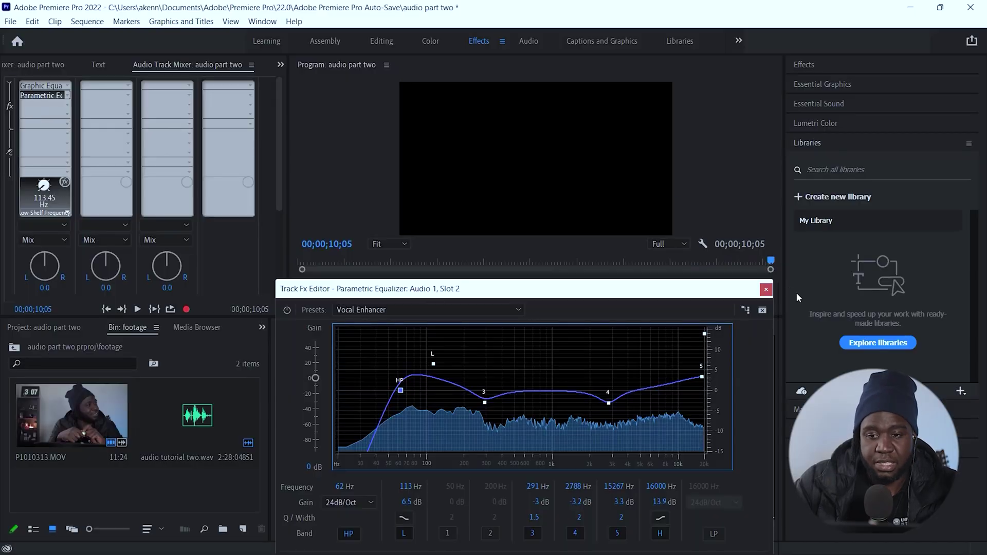
{"action": "left_click", "coordinate": [767, 290]}
Step: Add Dynamics Processing in the third effect slot of Audio 1 and play part of the sequence
{"action": "left_click_drag", "start_coordinate": [651, 359], "coordinate": [560, 364]}
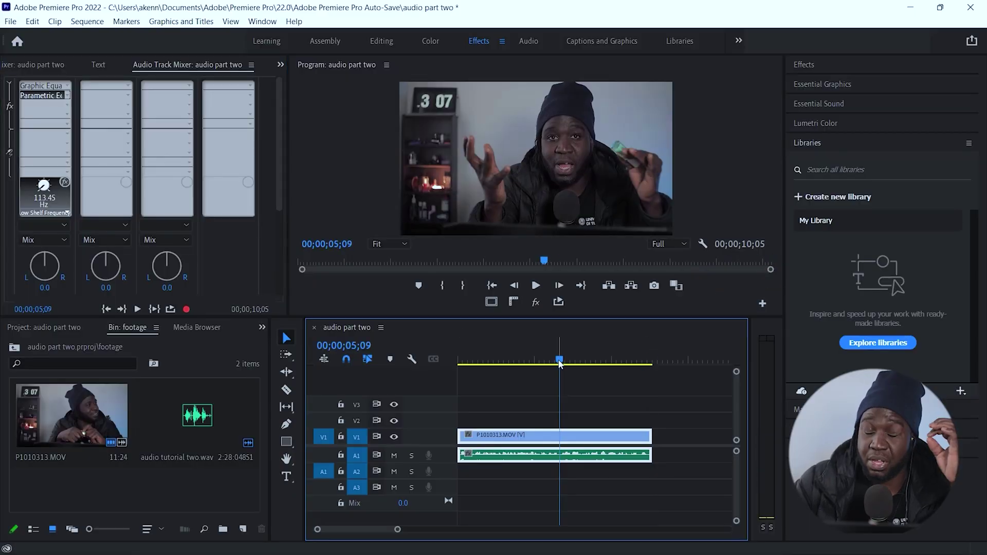
{"action": "left_click", "coordinate": [68, 106]}
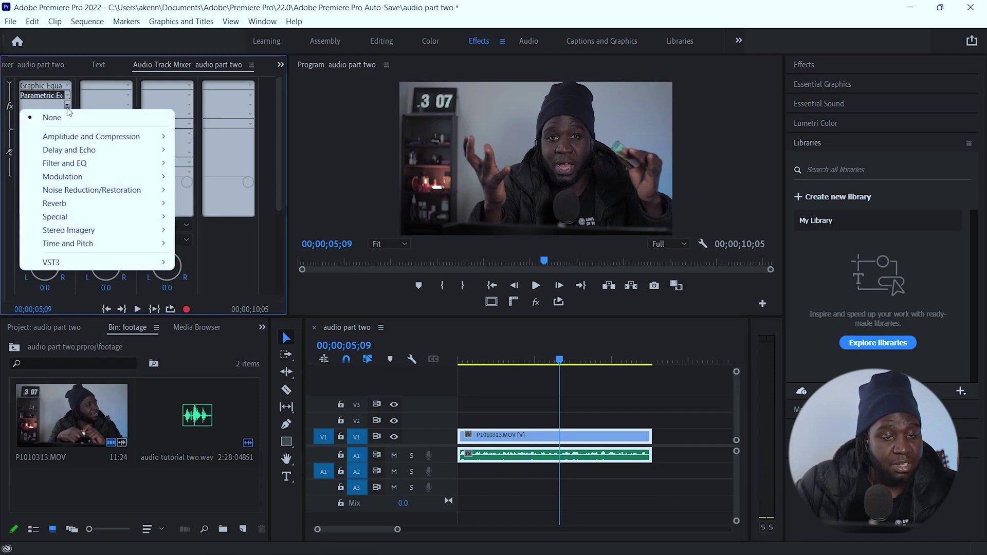
{"action": "mouse_move", "coordinate": [119, 141]}
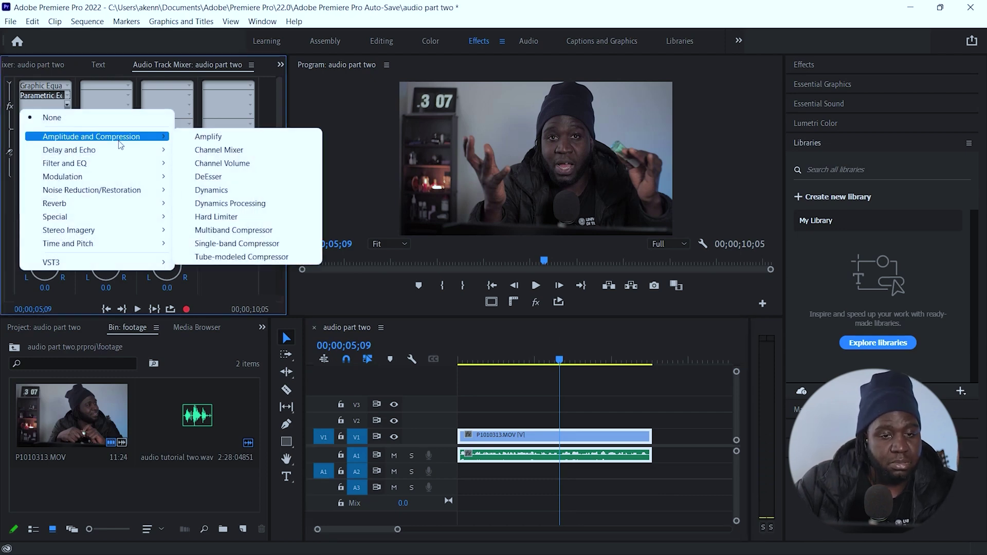
{"action": "left_click", "coordinate": [238, 203]}
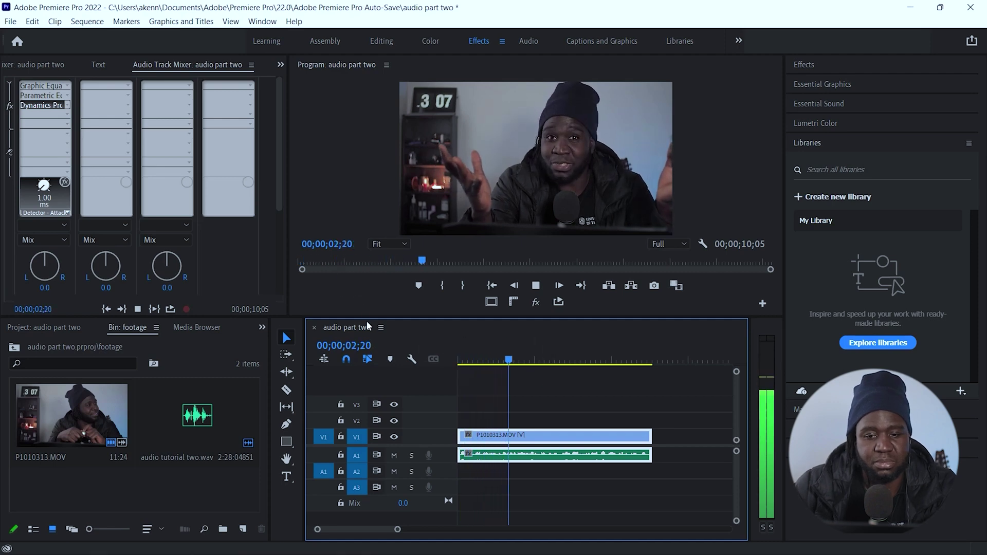
{"action": "key", "text": "space"}
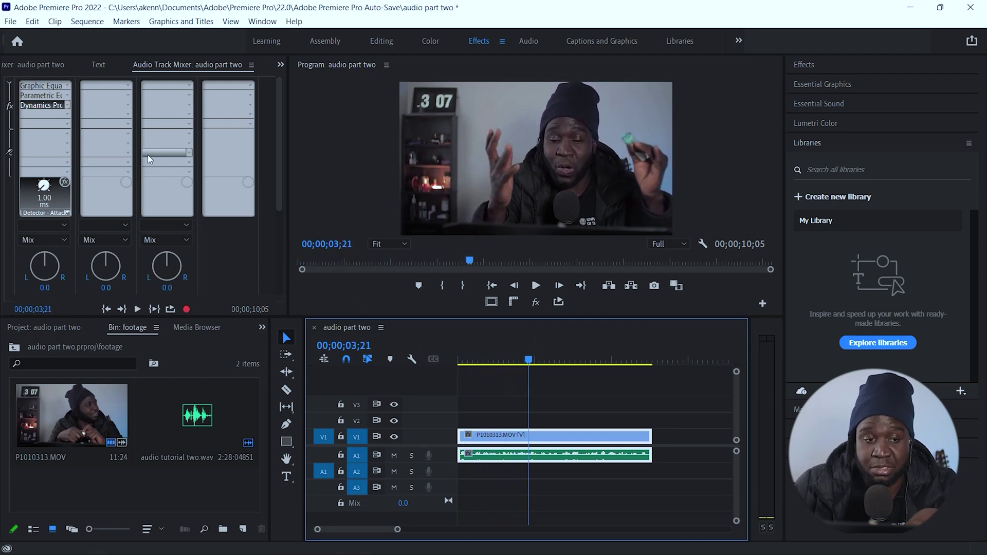
Step: Apply the Vocal Limiter preset to the Dynamics Processing effect on Audio 1 and play the sequence
{"action": "double_click", "coordinate": [30, 105]}
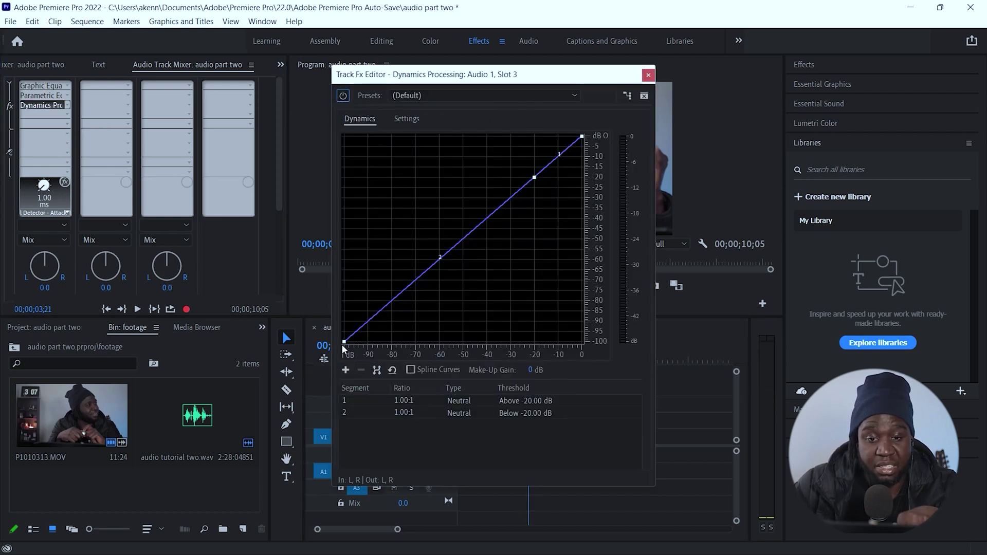
{"action": "mouse_move", "coordinate": [582, 137]}
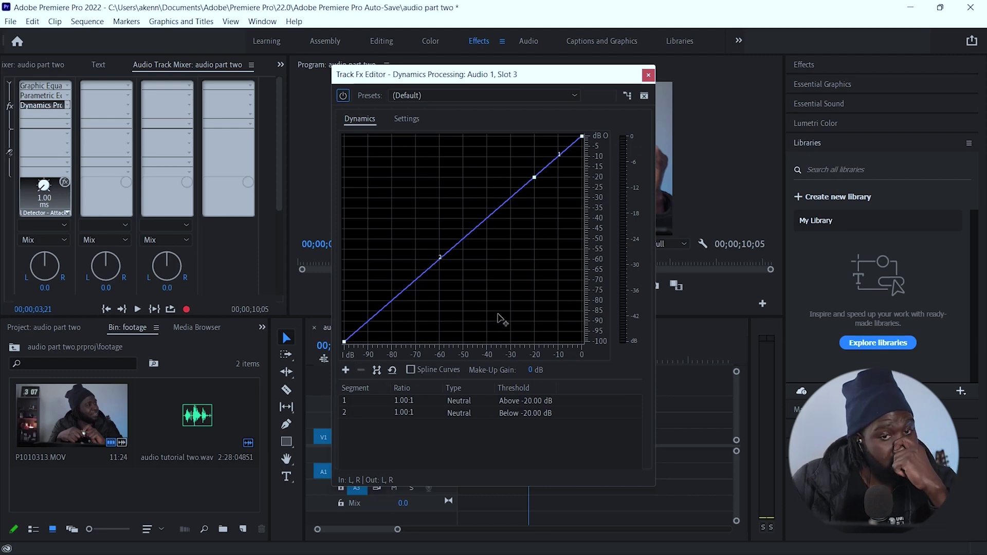
{"action": "left_click", "coordinate": [563, 92]}
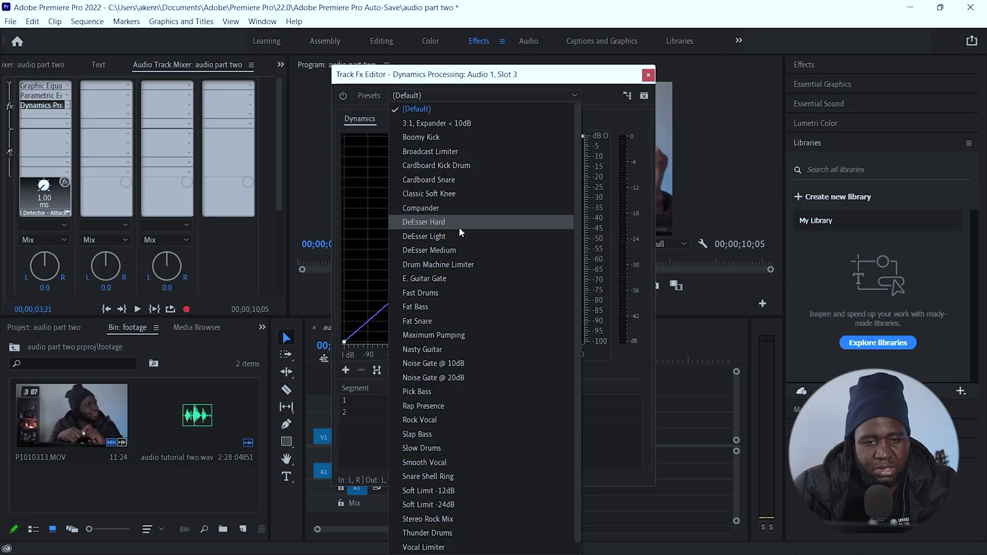
{"action": "scroll", "coordinate": [458, 241], "scroll_direction": "down", "scroll_amount": 1}
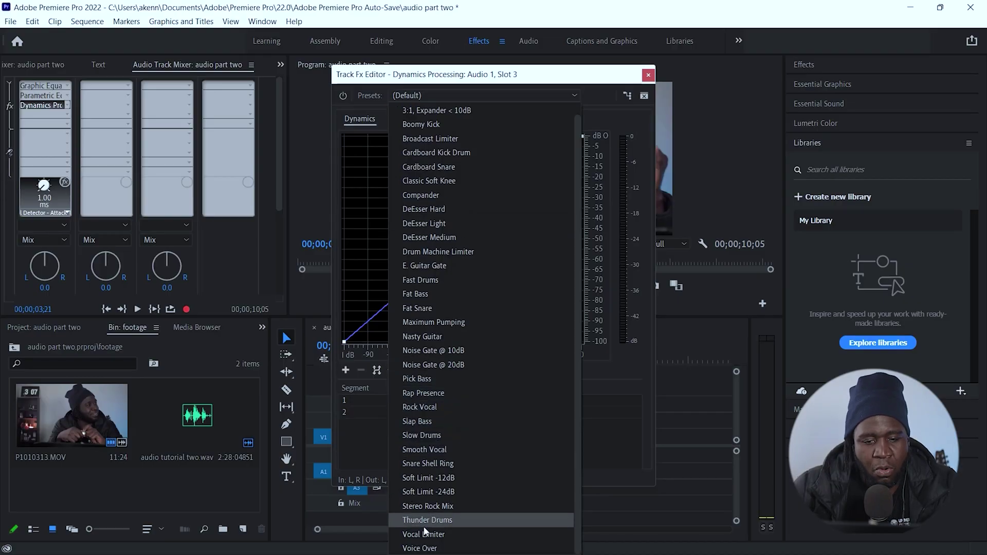
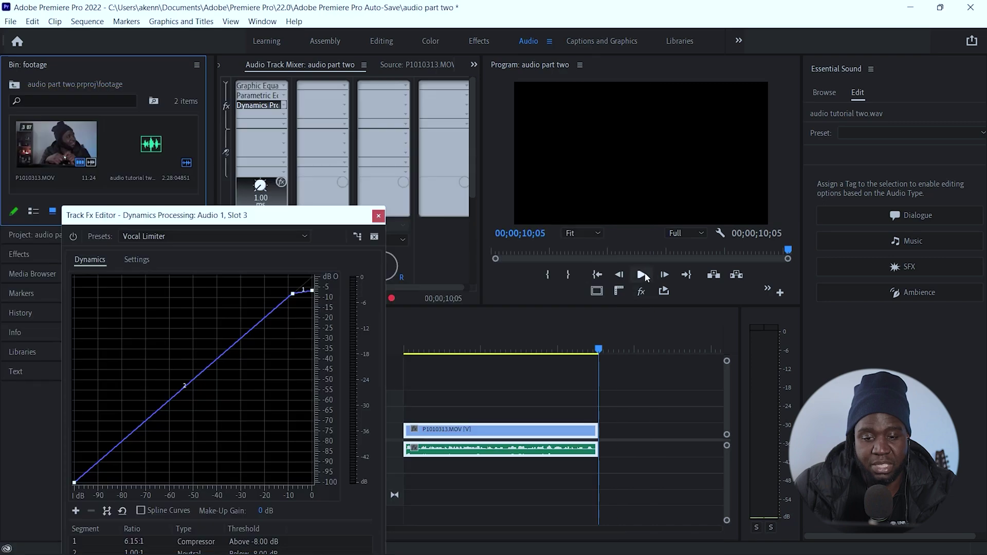
{"action": "left_click", "coordinate": [642, 275]}
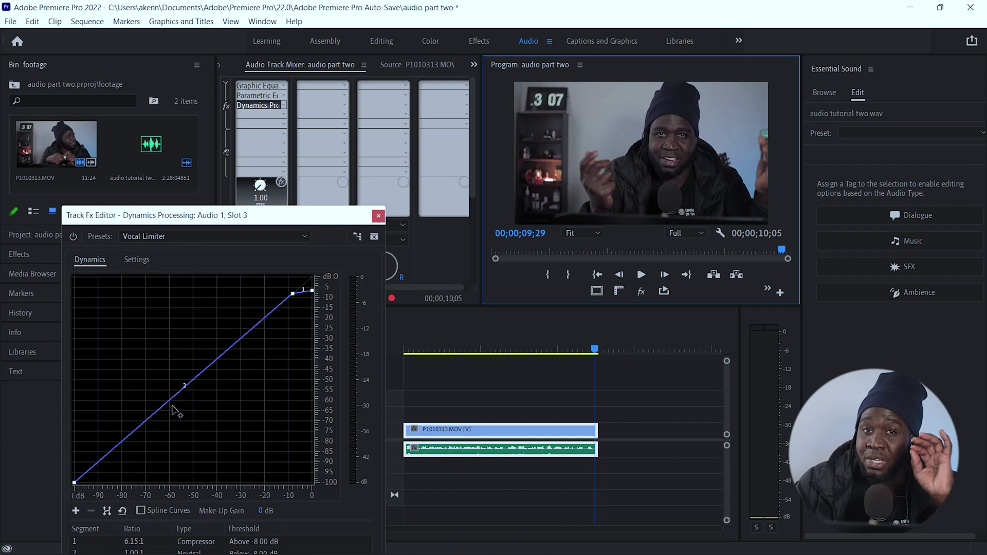
Step: Add three control points to the Dynamics Processing curve at about -76, -22 and -50 dB
{"action": "left_click", "coordinate": [132, 435]}
{"action": "left_click", "coordinate": [260, 323]}
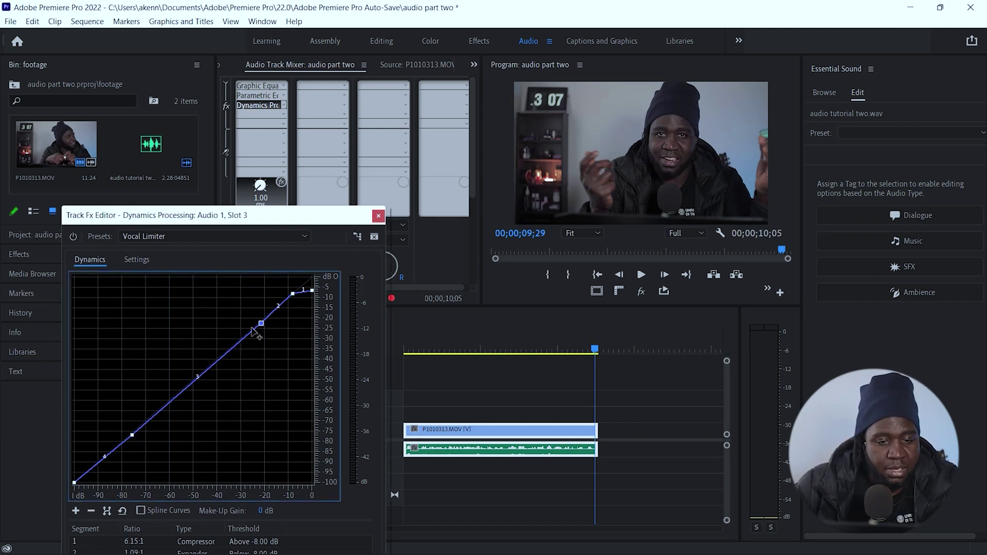
{"action": "left_click", "coordinate": [193, 383]}
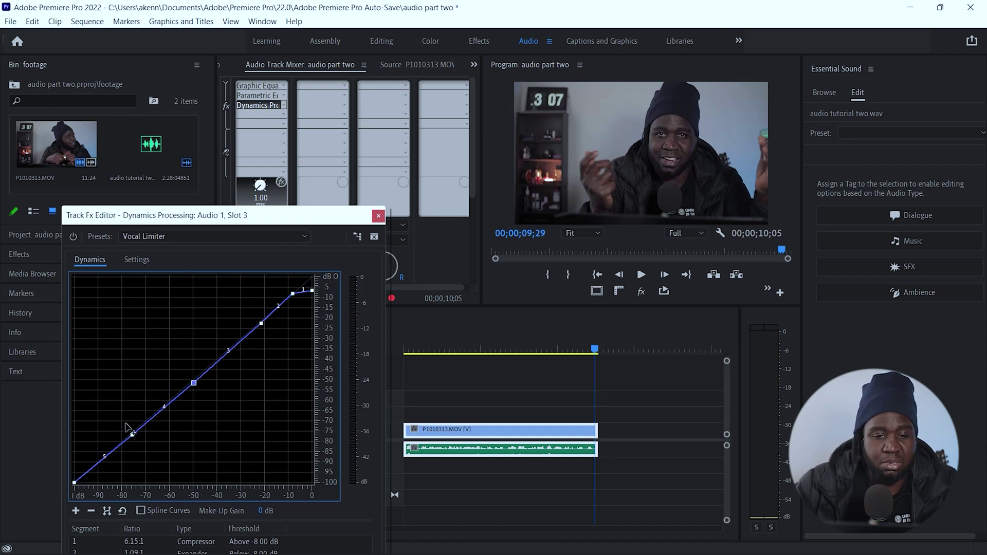
Step: Lower the lowest Dynamics Processing curve point to about -96 dB output at -73 dB input and enable Spline Curves
{"action": "mouse_move", "coordinate": [313, 293]}
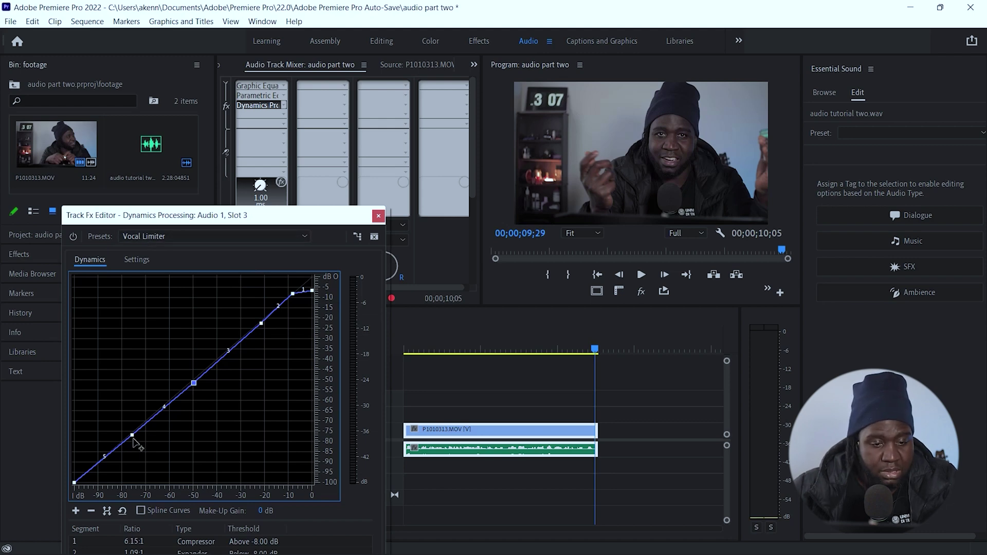
{"action": "left_click_drag", "start_coordinate": [132, 436], "coordinate": [138, 461]}
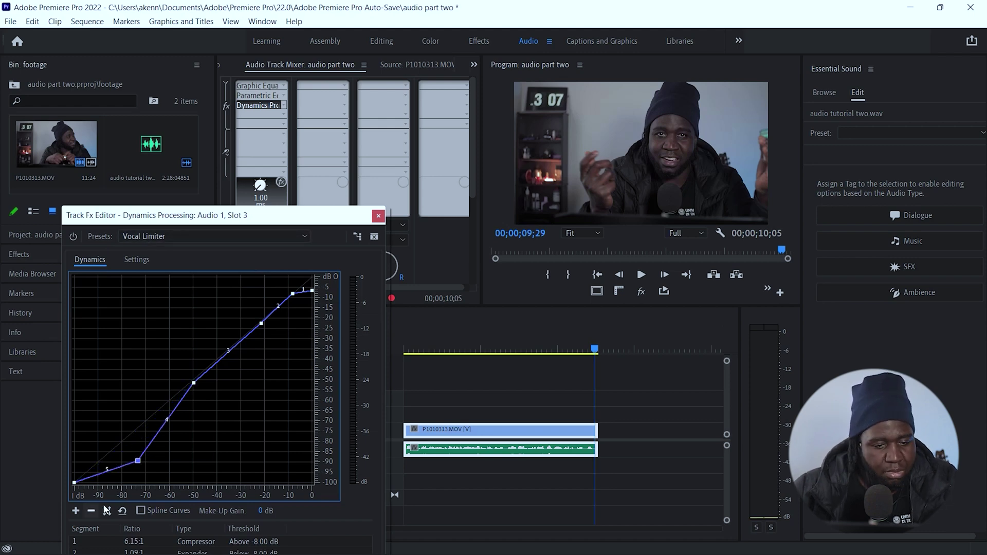
{"action": "left_click", "coordinate": [140, 510]}
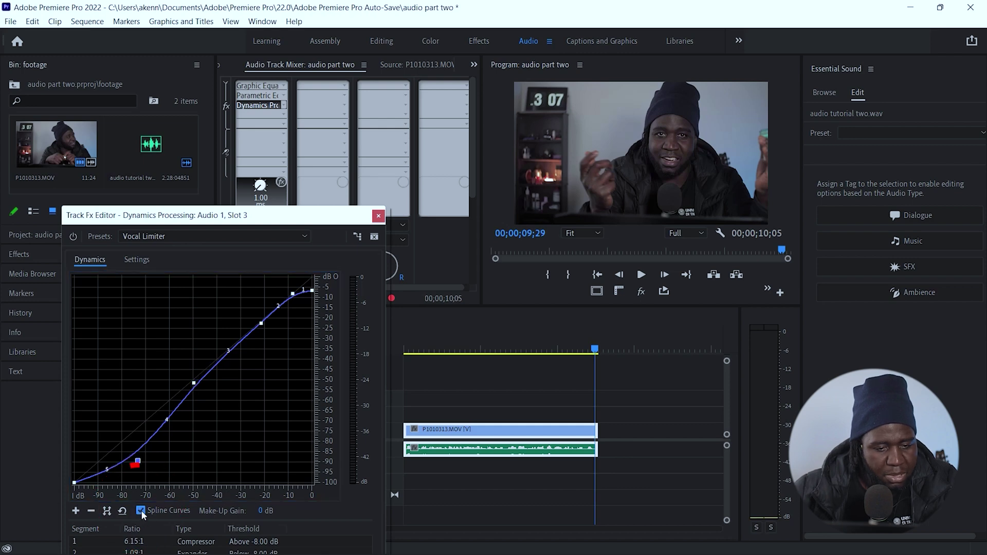
{"action": "left_click_drag", "start_coordinate": [138, 460], "coordinate": [139, 474]}
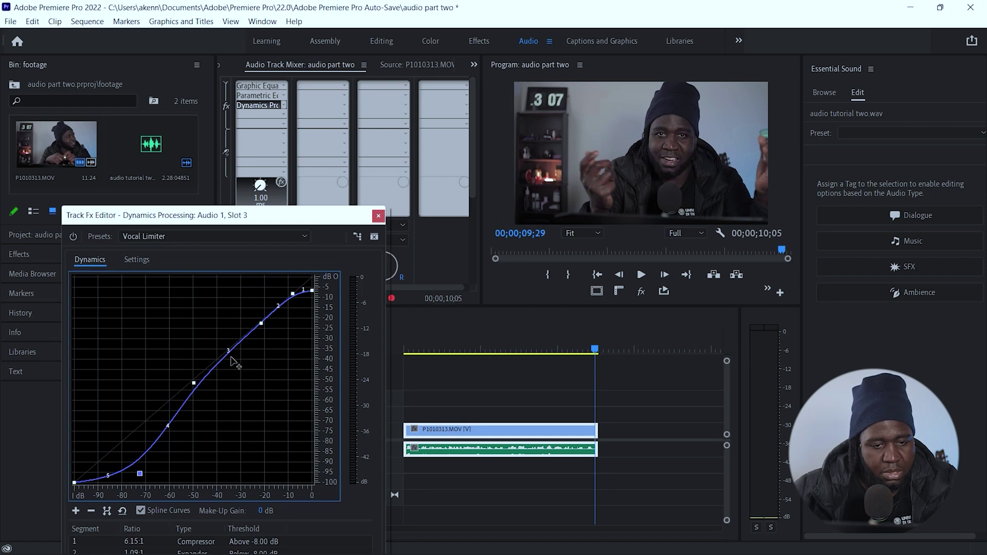
Step: Reshape the curve's upper points to about -45/-55, -21/-24 and -7/-13 dB with the endpoint near -12 dB, and play the sequence
{"action": "left_click_drag", "start_coordinate": [194, 383], "coordinate": [204, 388]}
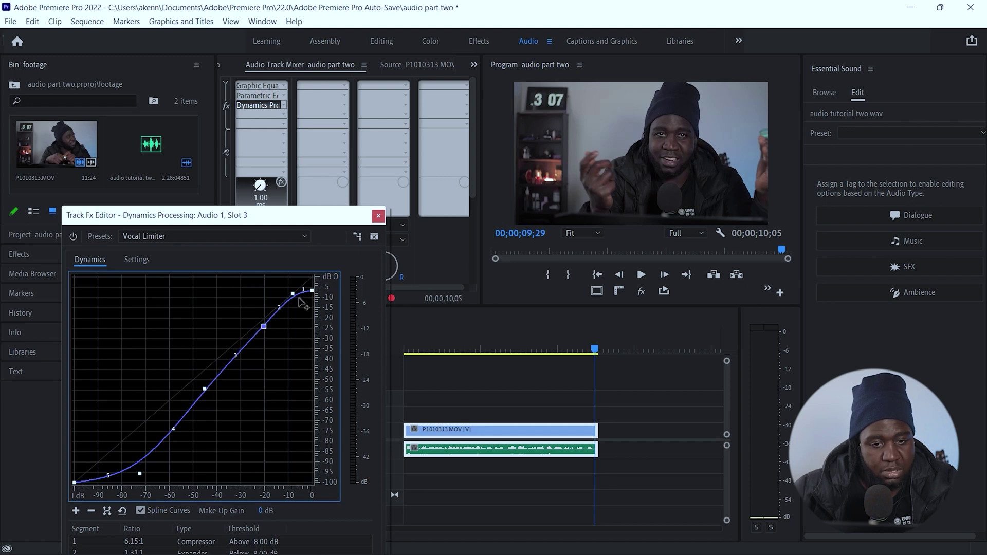
{"action": "left_click_drag", "start_coordinate": [312, 291], "coordinate": [294, 297]}
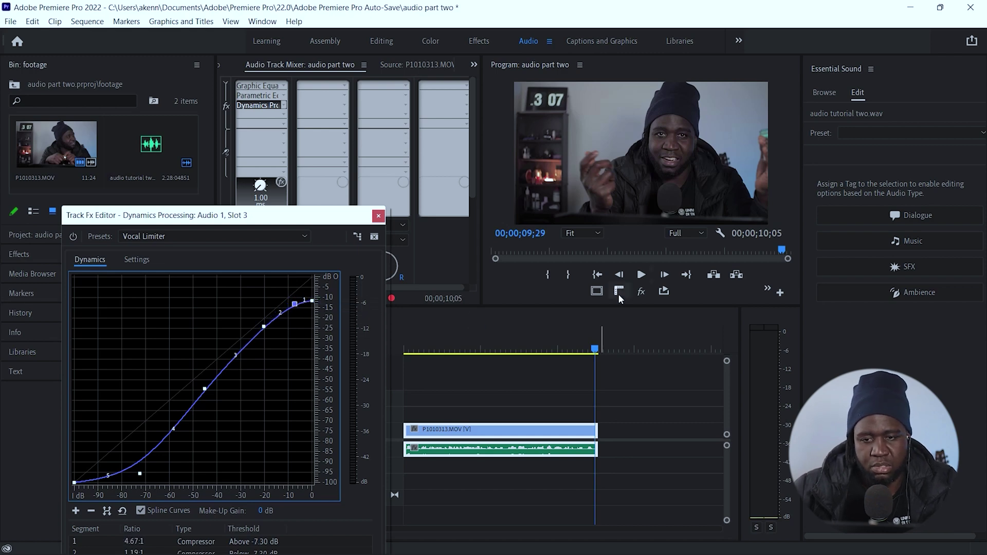
{"action": "left_click", "coordinate": [643, 276]}
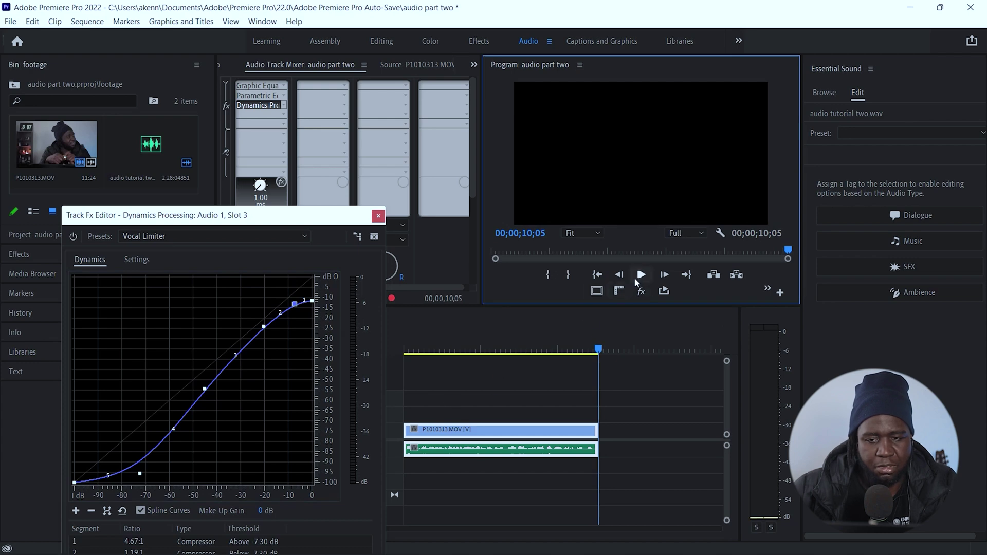
{"action": "left_click", "coordinate": [641, 276]}
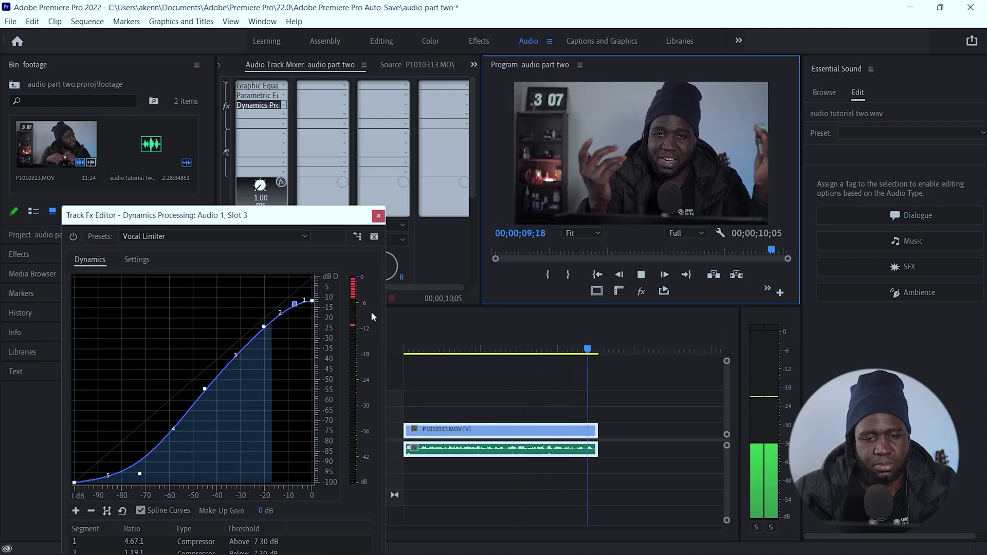
{"action": "key", "text": "space"}
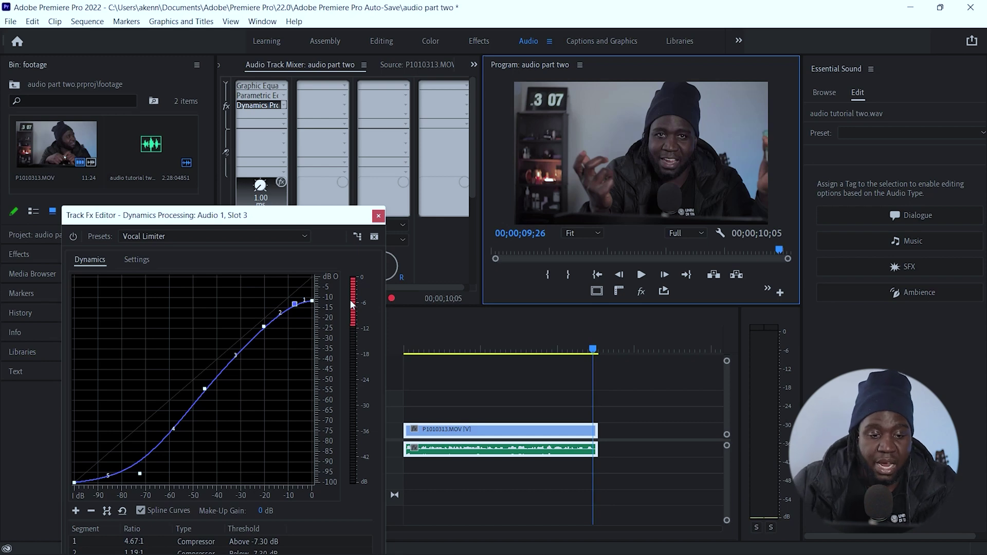
Step: Move the lowest curve point to about -61 dB input and -96 dB output and play the end of the sequence
{"action": "left_click_drag", "start_coordinate": [139, 474], "coordinate": [142, 481]}
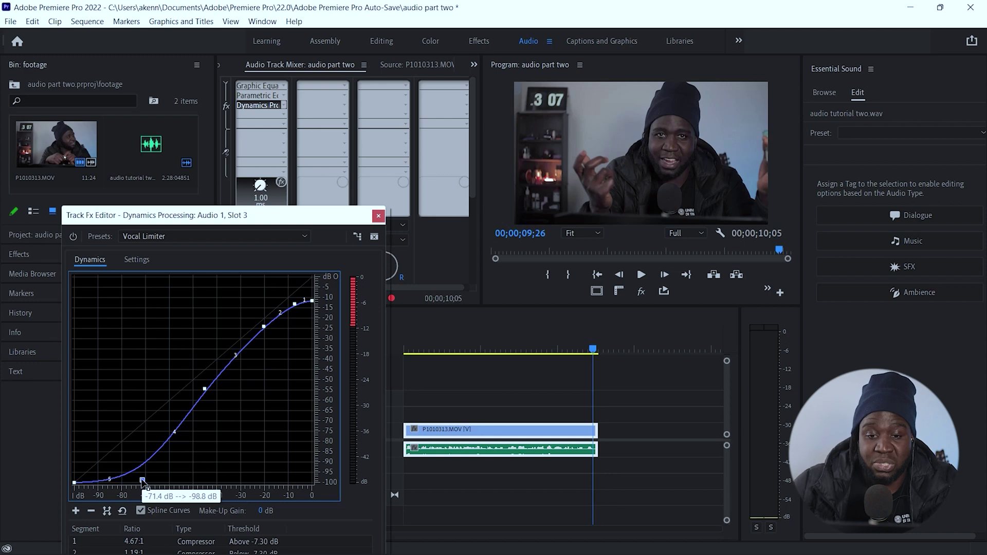
{"action": "left_click_drag", "start_coordinate": [143, 481], "coordinate": [143, 481]}
{"action": "left_click_drag", "start_coordinate": [592, 349], "coordinate": [586, 349]}
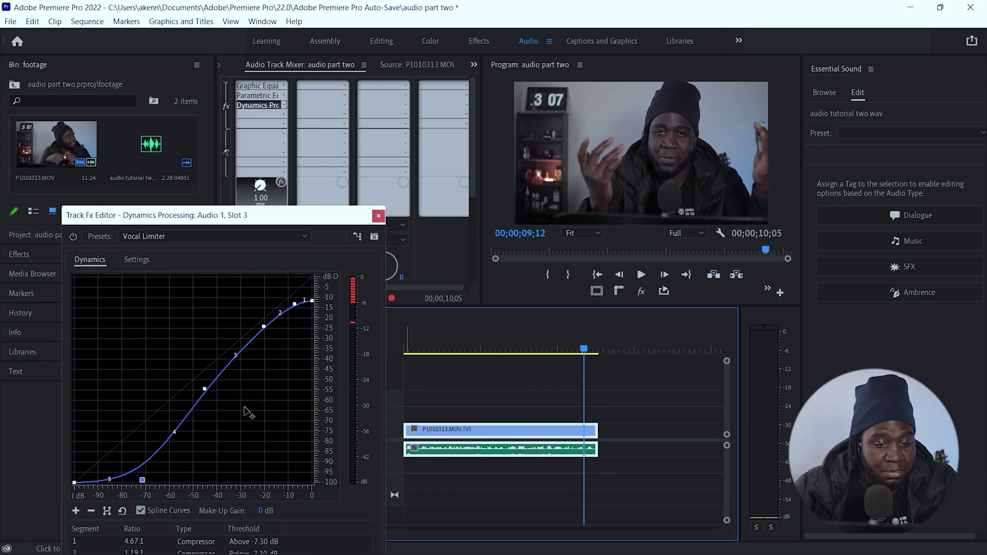
{"action": "left_click_drag", "start_coordinate": [142, 481], "coordinate": [149, 478]}
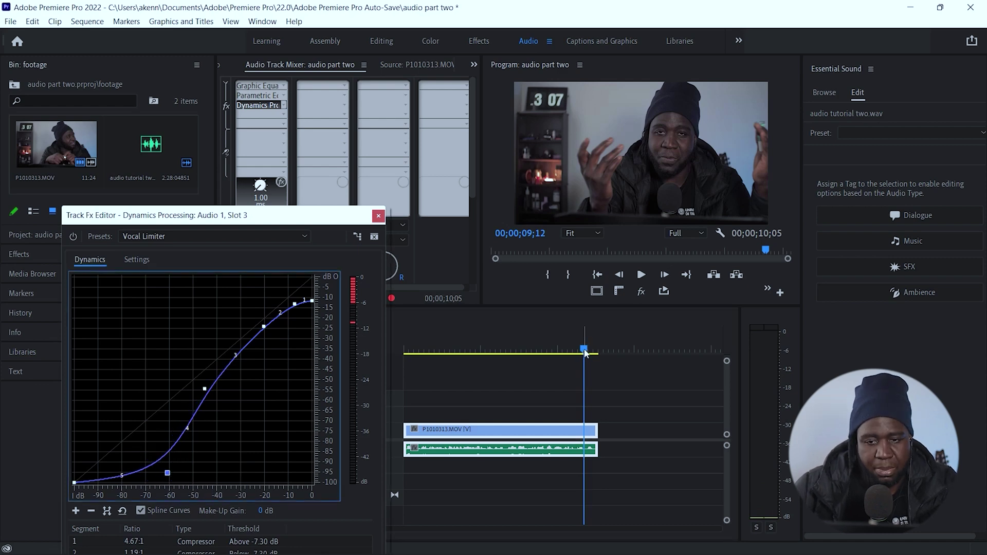
{"action": "key", "text": "space"}
{"action": "left_click", "coordinate": [590, 406]}
{"action": "key", "text": "space"}
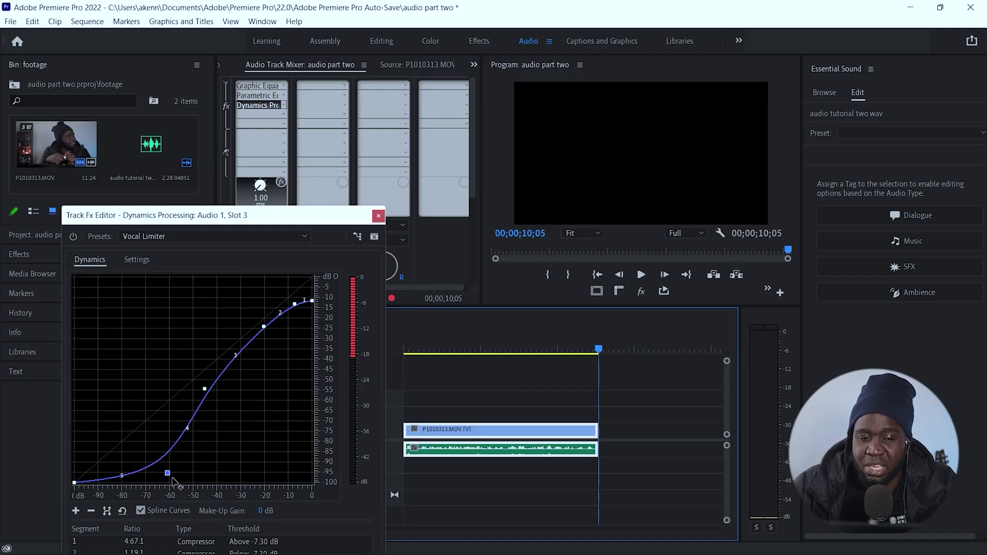
Step: Move the lowest curve point to about -72 dB input and -89 dB output while auditioning the sequence
{"action": "left_click_drag", "start_coordinate": [168, 473], "coordinate": [161, 466]}
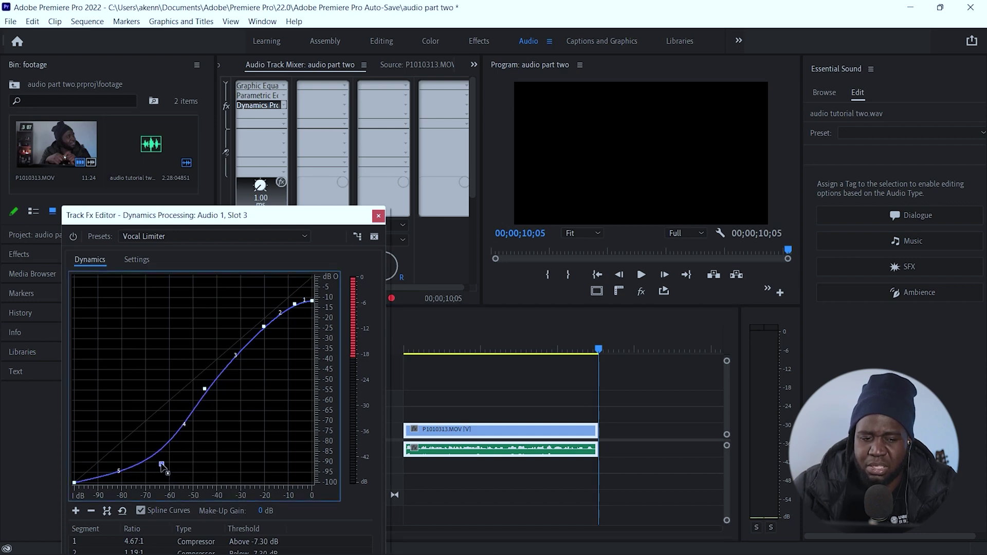
{"action": "left_click", "coordinate": [599, 352]}
{"action": "key", "text": "space"}
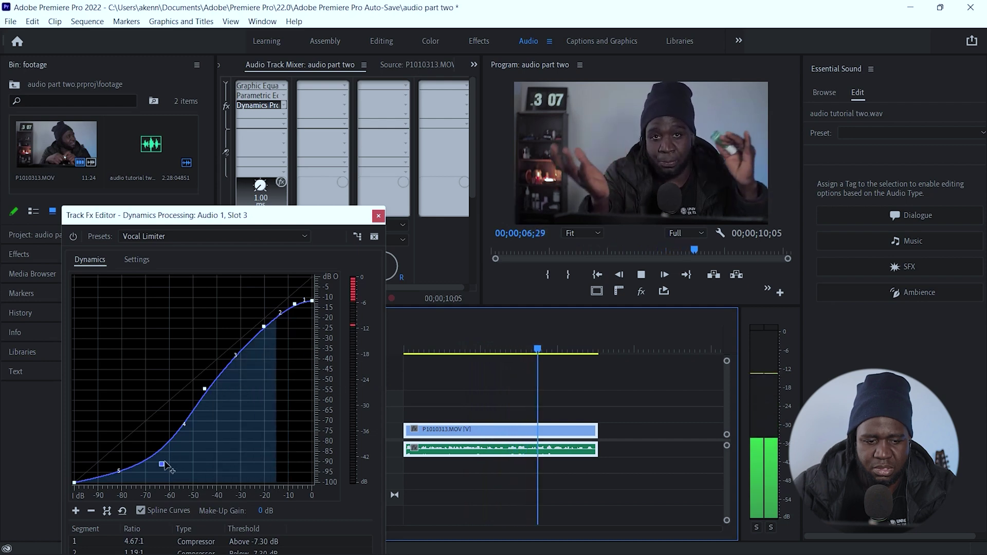
{"action": "mouse_move", "coordinate": [161, 465]}
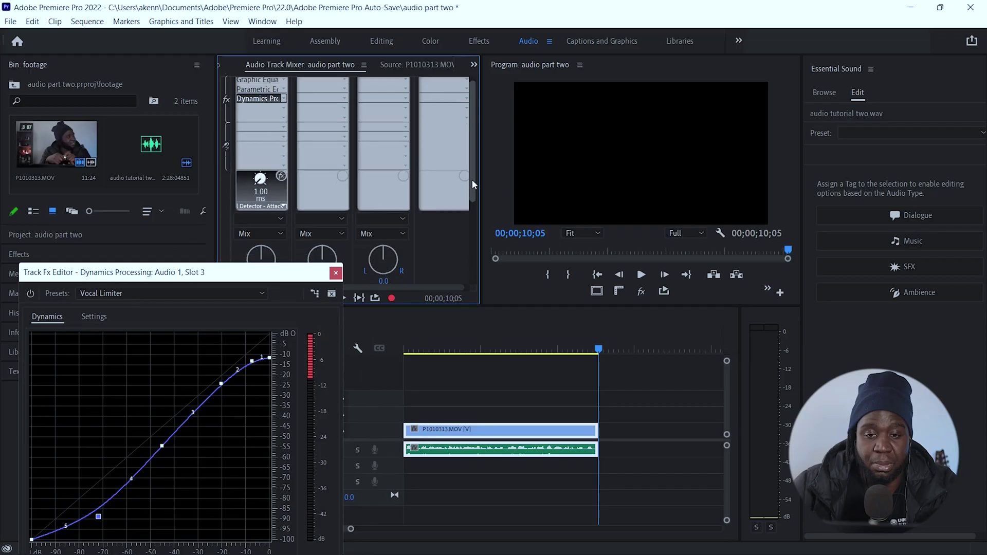
Step: Raise the Audio 1 track volume to about 10.6 dB while playing the sequence from the start
{"action": "left_click_drag", "start_coordinate": [472, 180], "coordinate": [460, 269]}
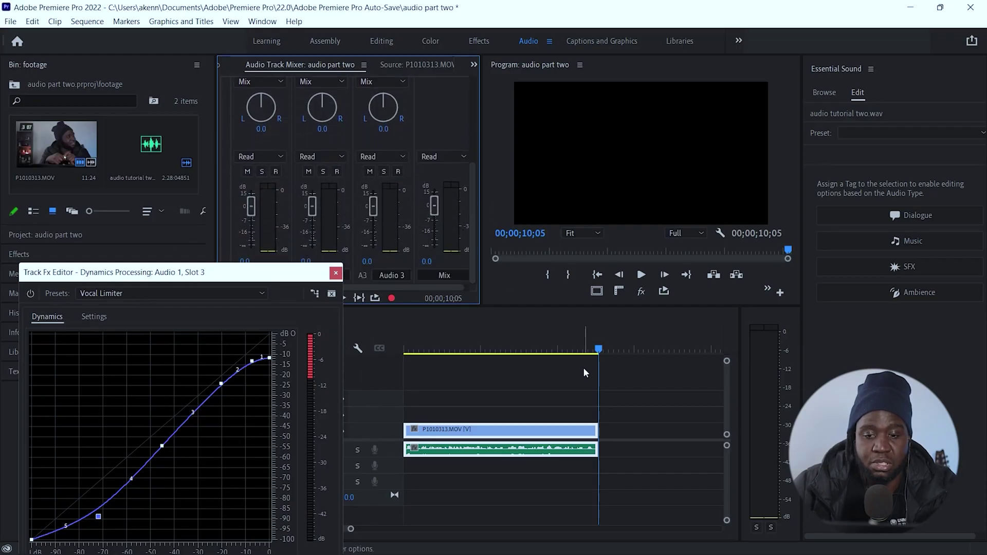
{"action": "left_click", "coordinate": [360, 364]}
{"action": "key", "text": "Home"}
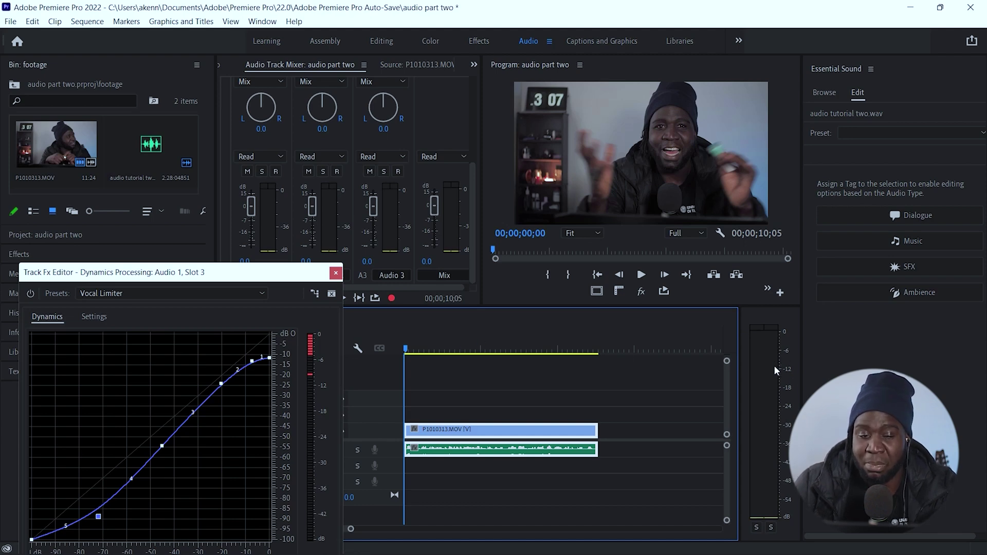
{"action": "key", "text": "space"}
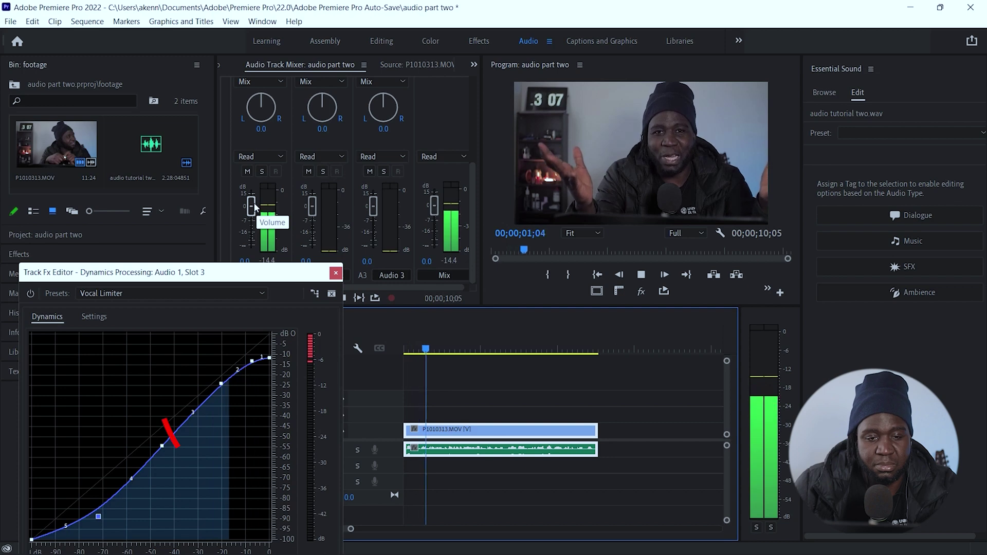
{"action": "left_click_drag", "start_coordinate": [252, 208], "coordinate": [251, 200]}
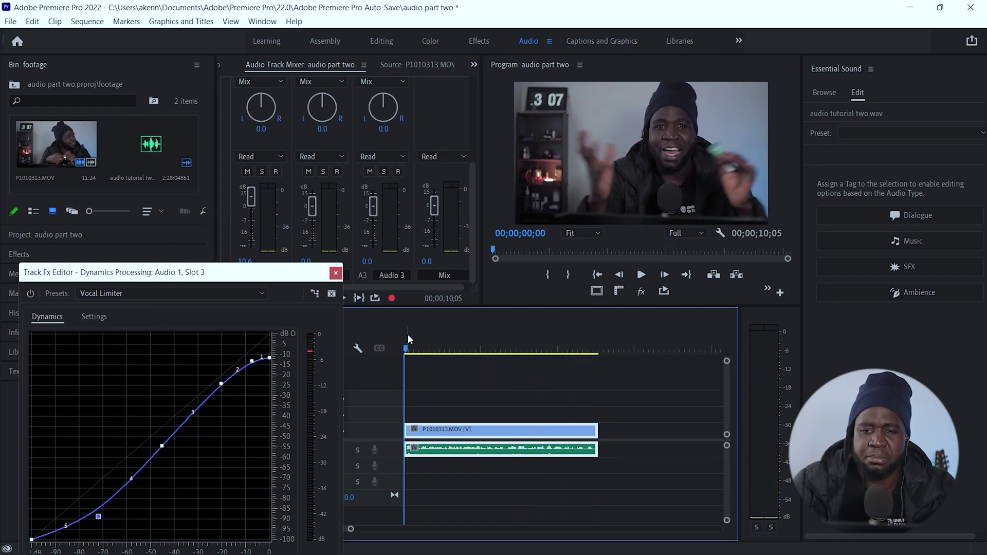
{"action": "key", "text": "space"}
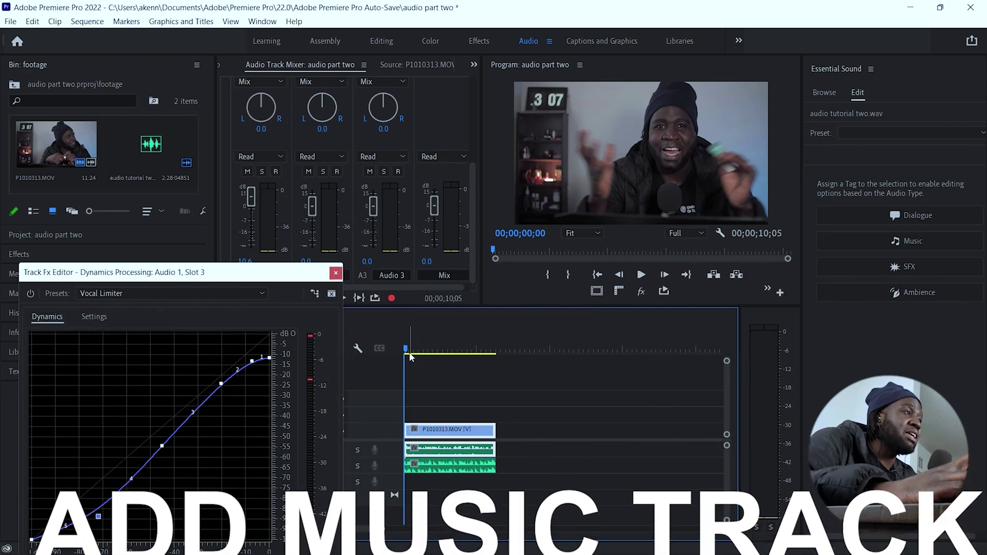
Step: Play the opening of the sequence with the music track and close the Dynamics Processing editor
{"action": "key", "text": "space"}
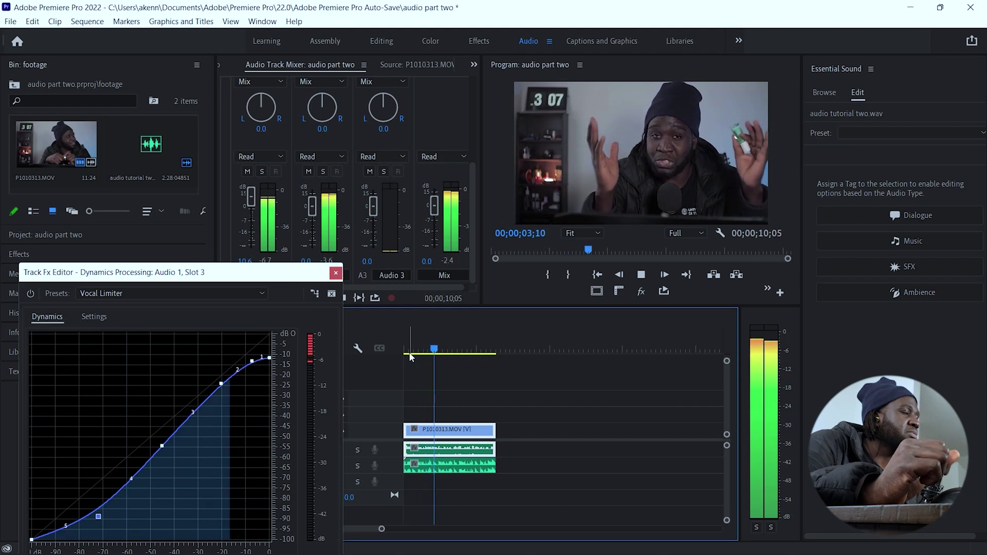
{"action": "key", "text": "space"}
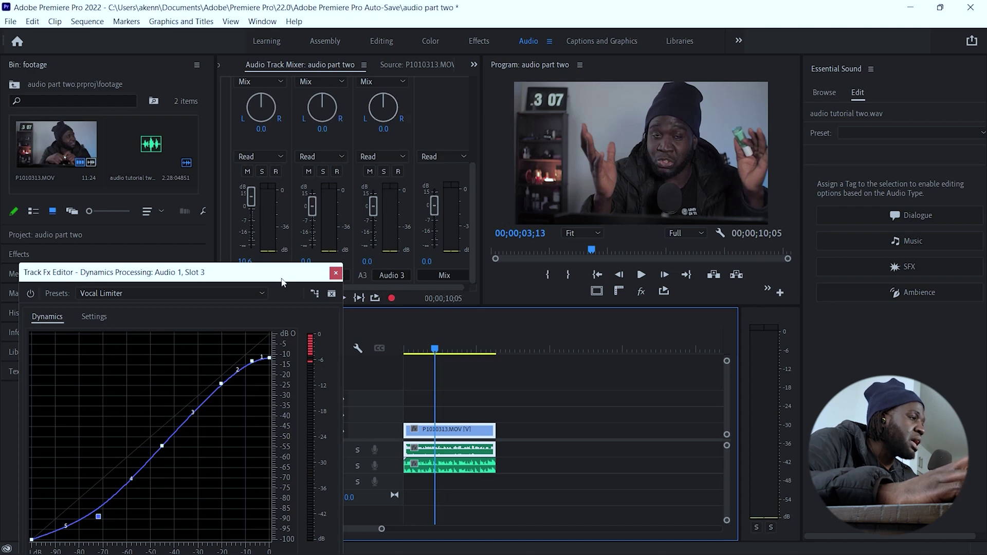
{"action": "left_click", "coordinate": [336, 273]}
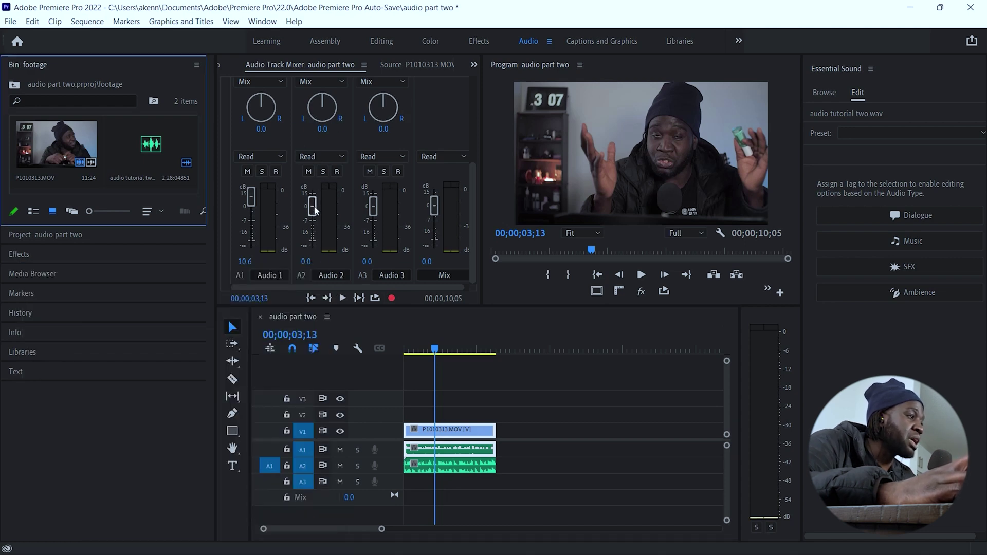
Step: Select the music clip, lower the Audio 2 track volume to about -11.3 dB and play from the start
{"action": "left_click", "coordinate": [471, 205]}
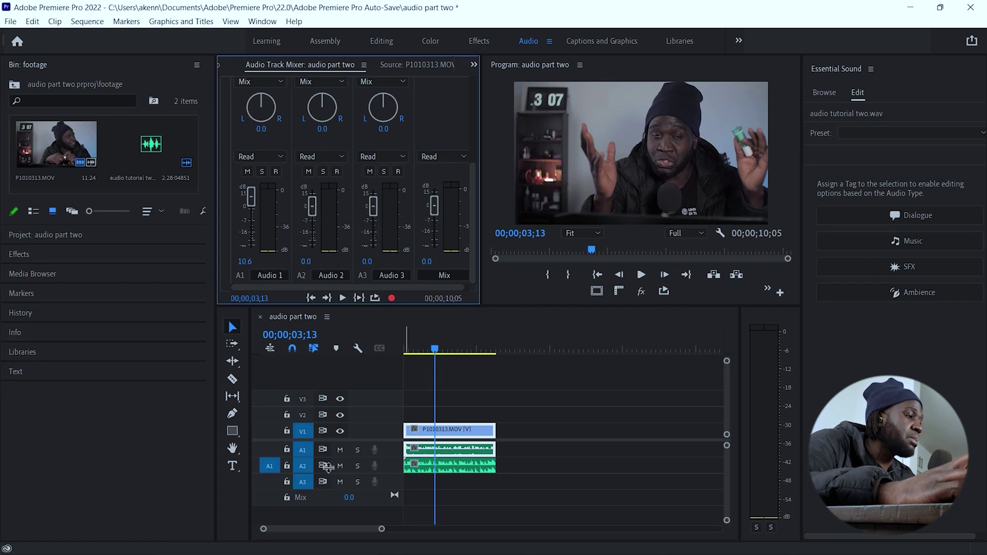
{"action": "left_click", "coordinate": [407, 465]}
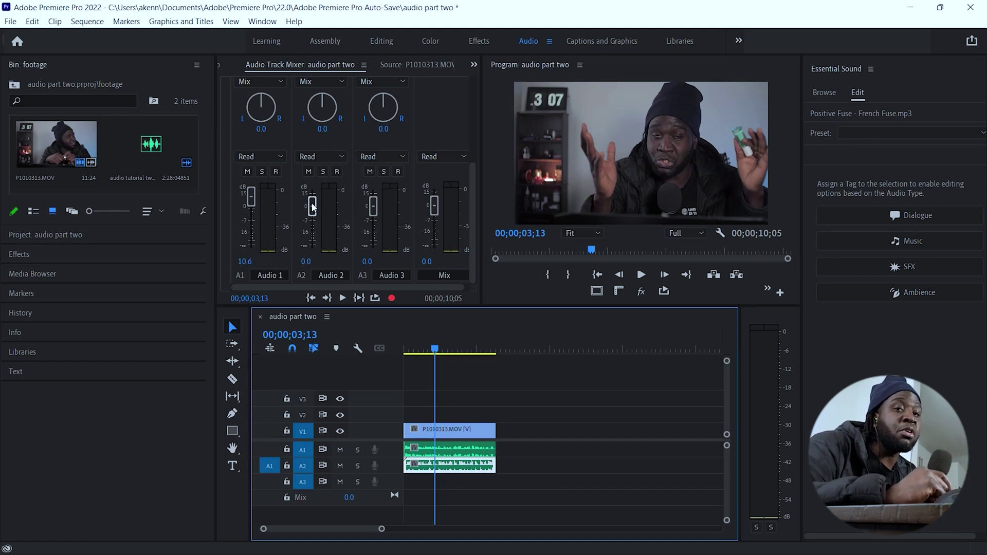
{"action": "left_click_drag", "start_coordinate": [312, 208], "coordinate": [317, 232]}
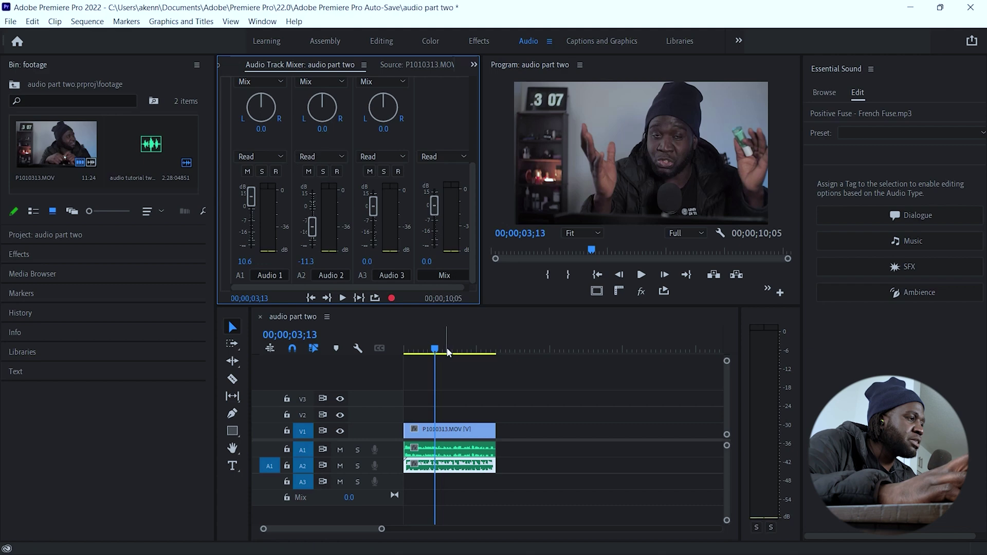
{"action": "left_click", "coordinate": [455, 329]}
{"action": "key", "text": "Home"}
{"action": "key", "text": "space"}
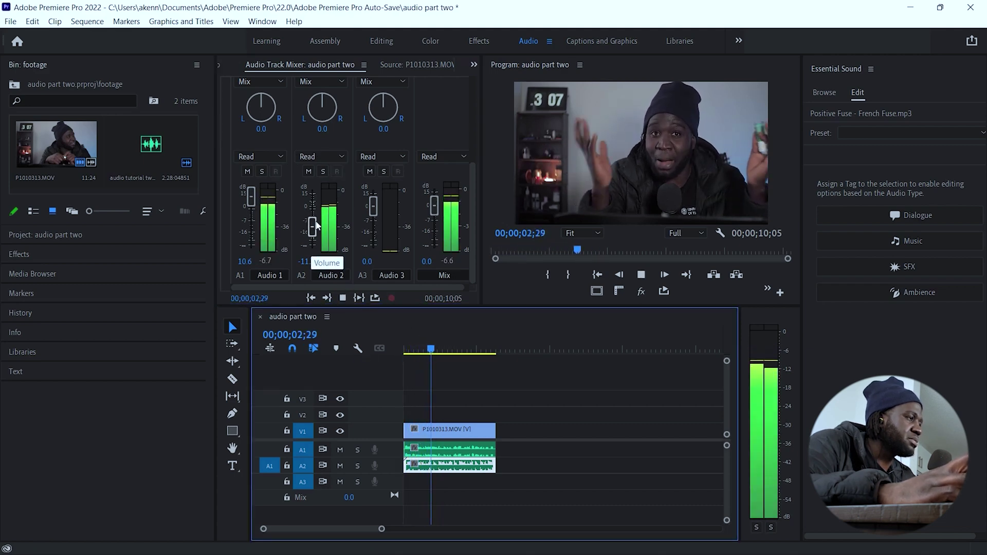
{"action": "key", "text": "space"}
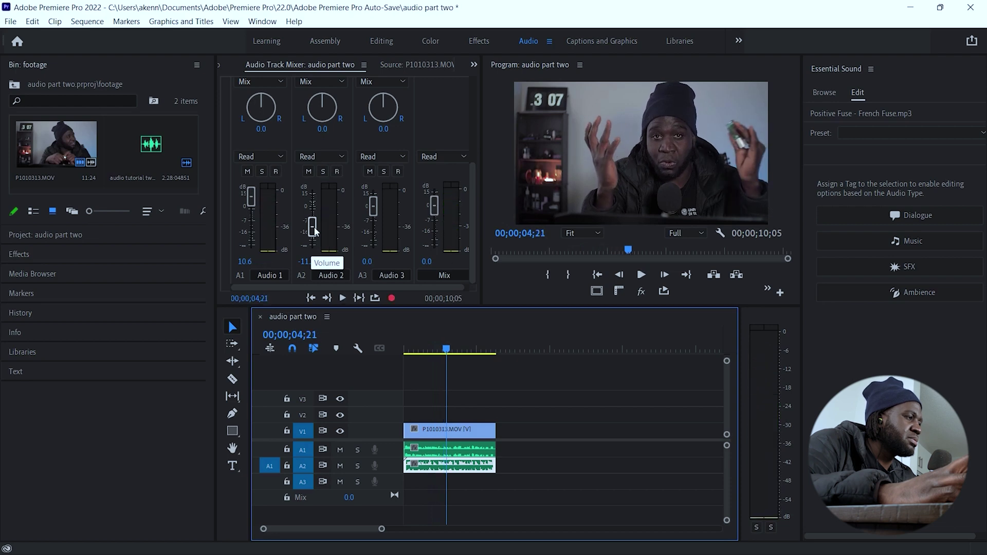
Step: Lower the Audio 2 track volume to about -18.6 dB and play the sequence from the start
{"action": "left_click_drag", "start_coordinate": [312, 227], "coordinate": [311, 234]}
{"action": "left_click", "coordinate": [445, 352]}
{"action": "key", "text": "Home"}
{"action": "key", "text": "space"}
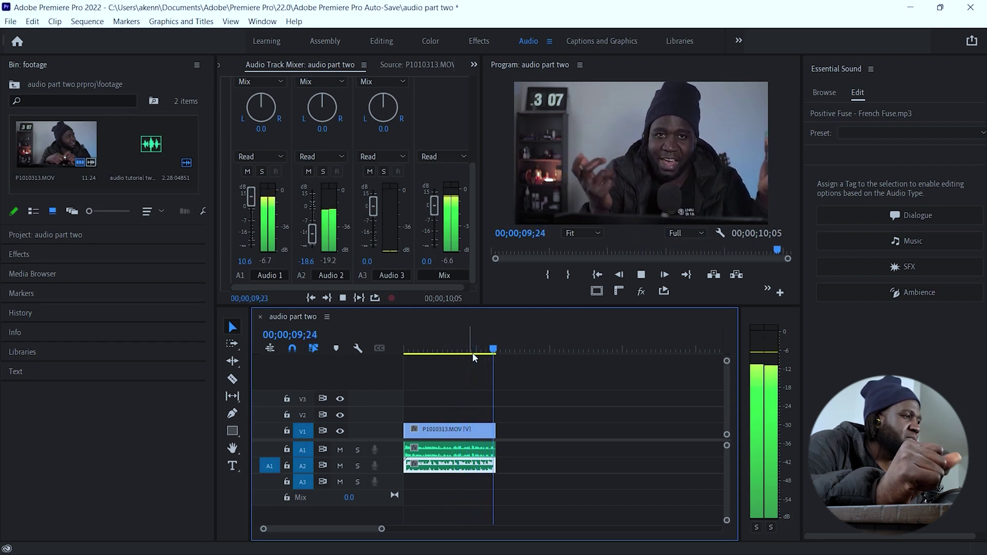
{"action": "key", "text": "space"}
{"action": "key", "text": "space"}
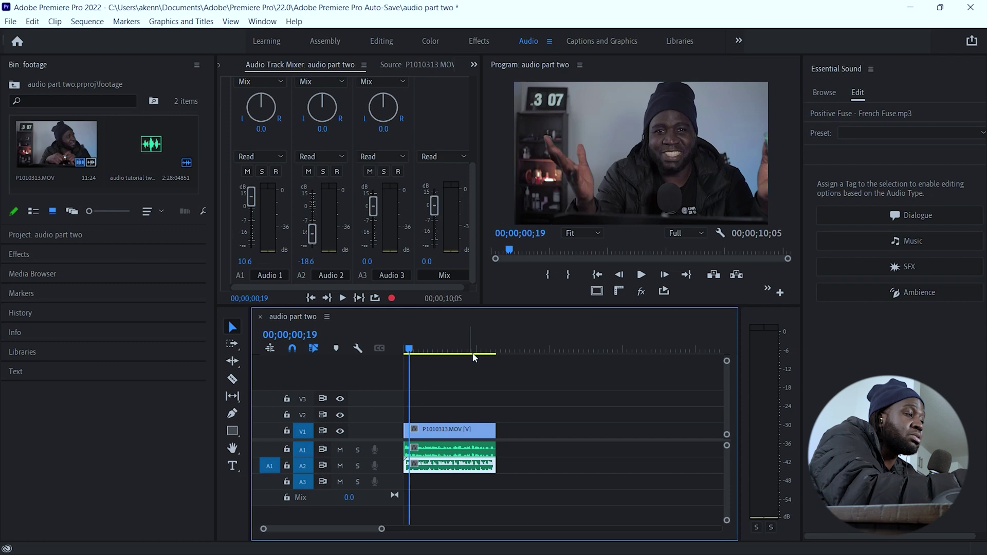
Step: Select the video clip and the voice clip in the timeline
{"action": "key", "text": "ctrl+a"}
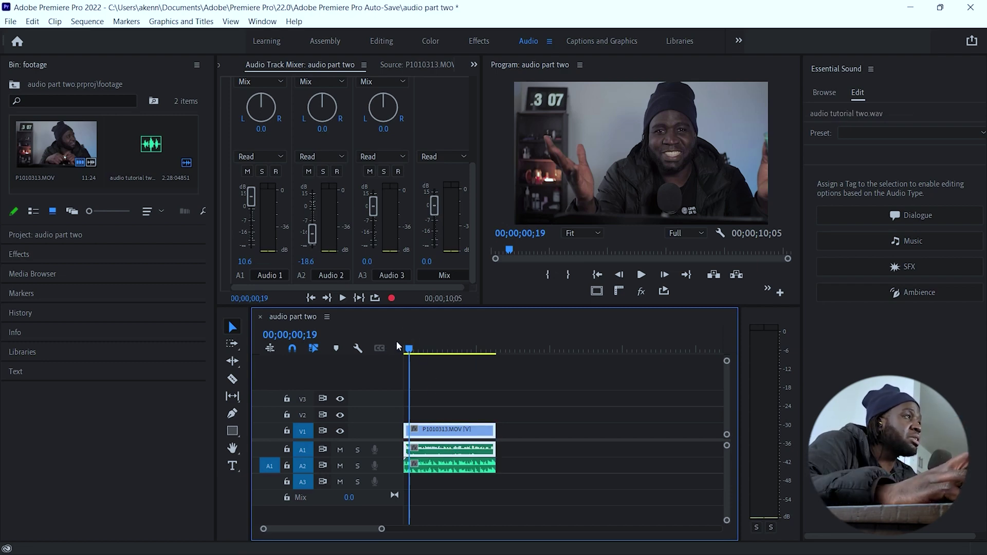